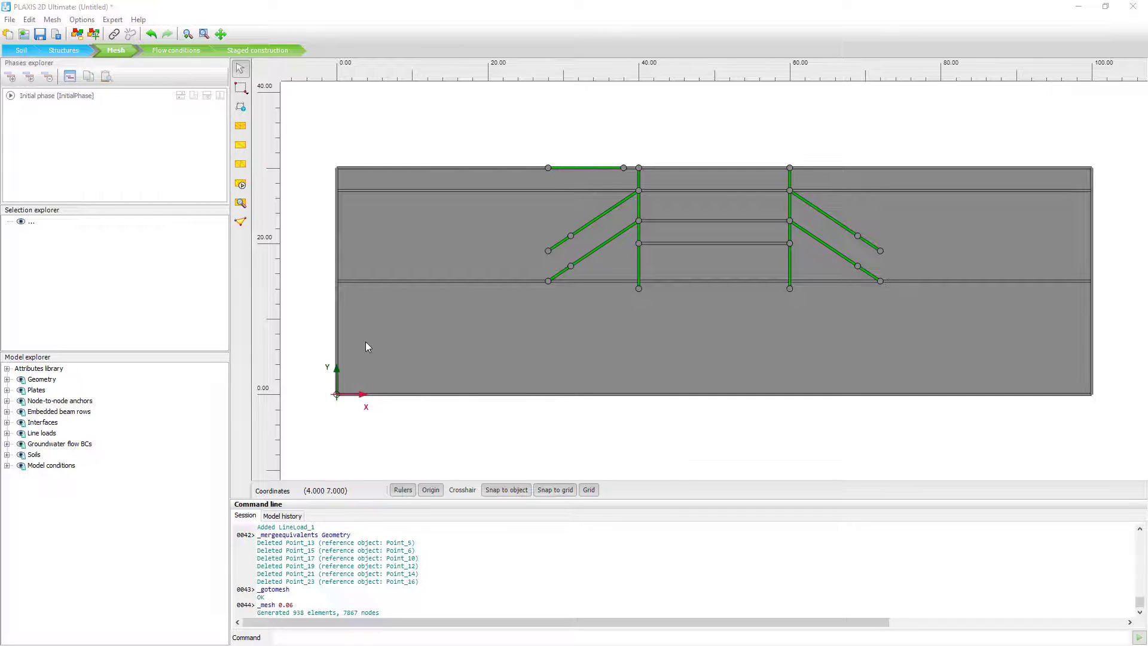
# - Enter Flow conditions mode for the initial phase and activate the move water level tool
pyautogui.click(186, 50)
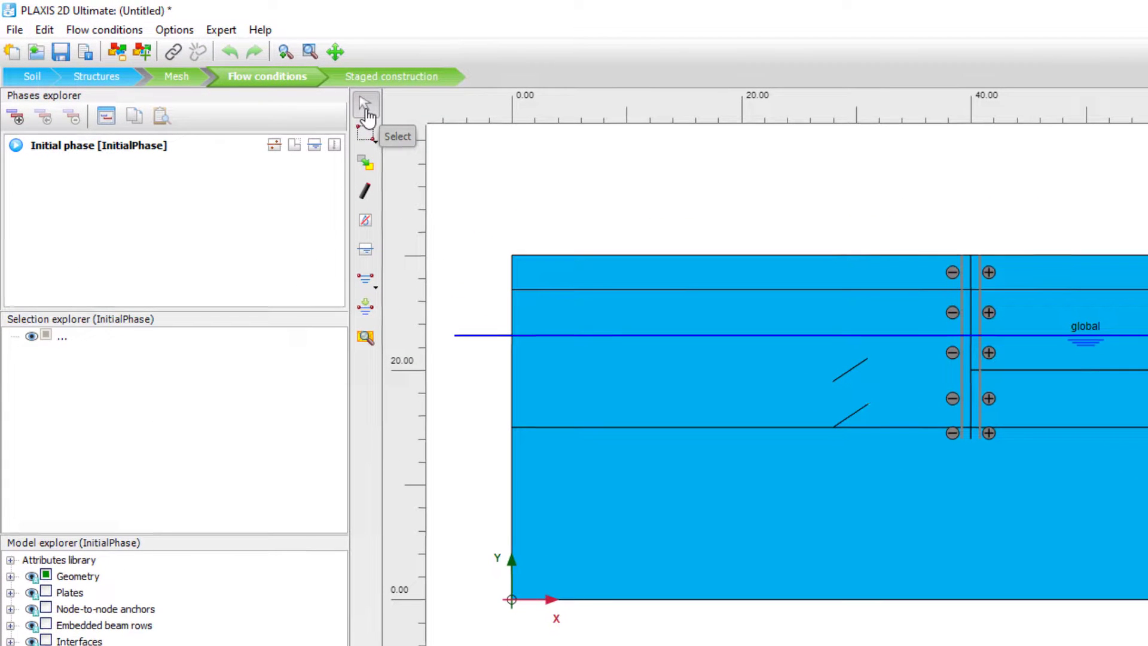
pyautogui.click(366, 163)
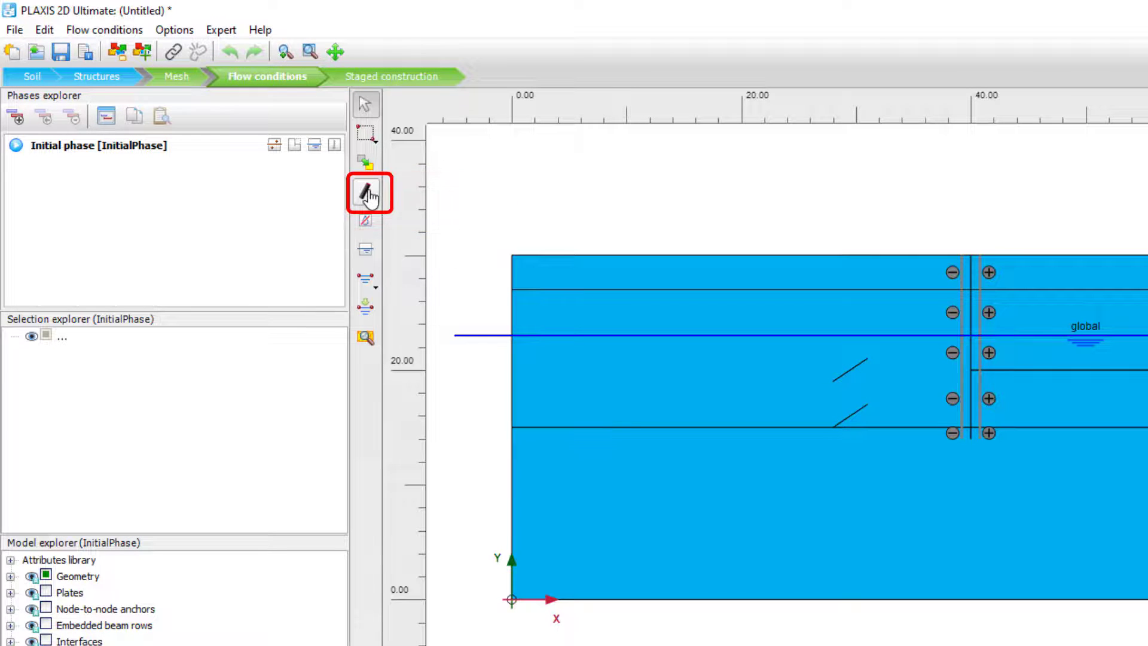
# - Set the top-right soil cluster dry
pyautogui.click(369, 196)
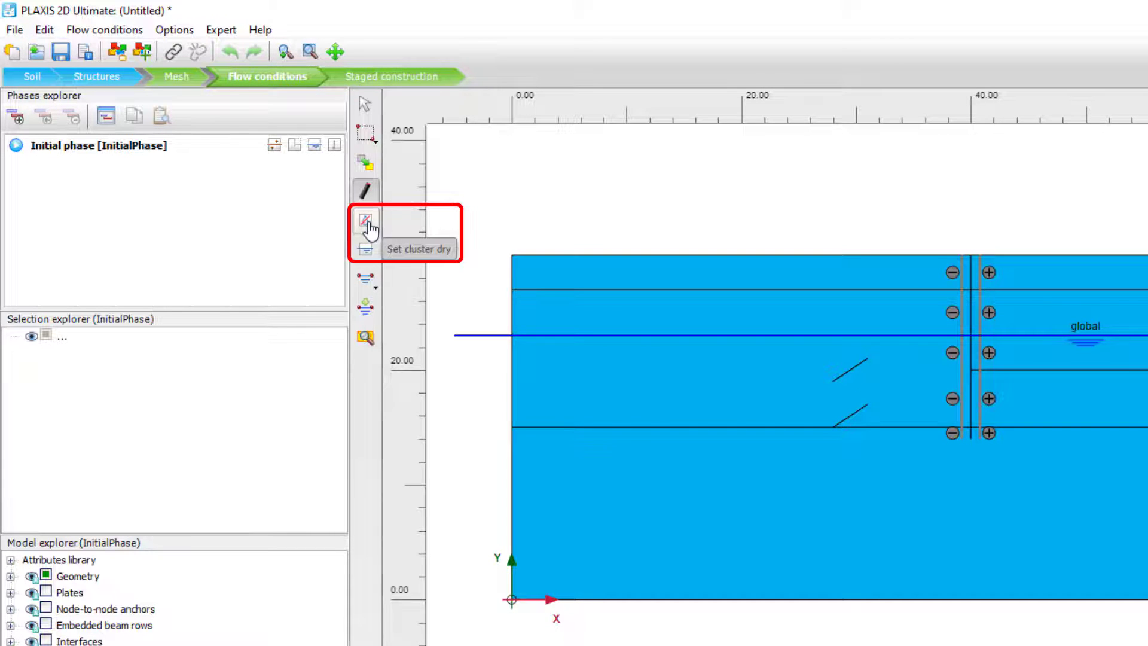
pyautogui.click(367, 223)
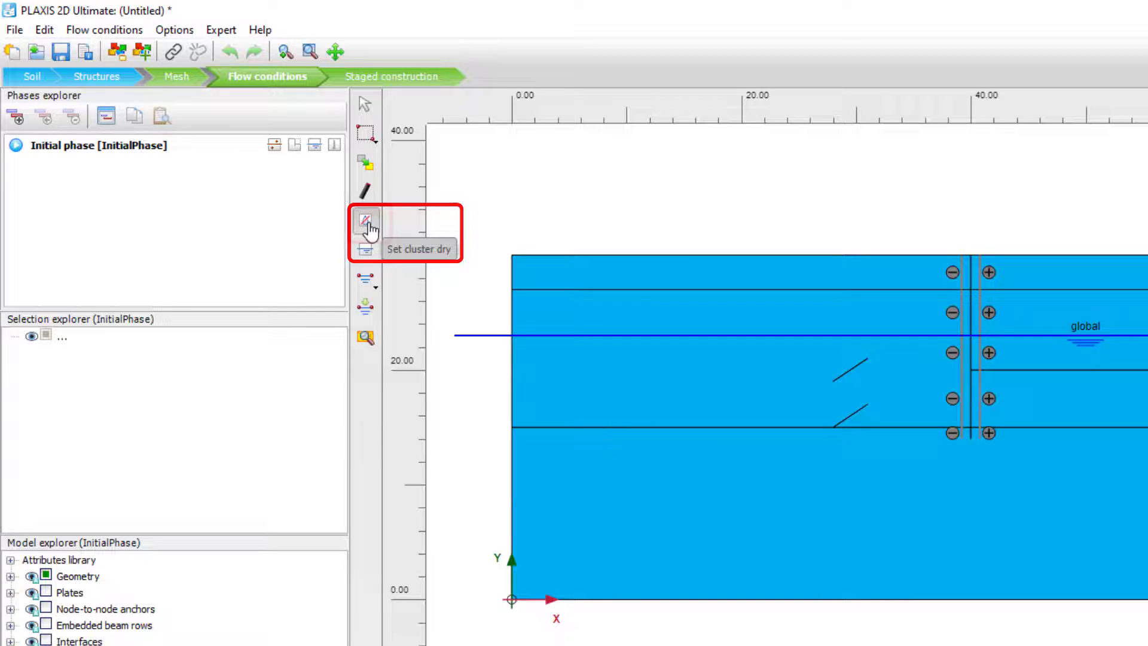
pyautogui.click(1082, 274)
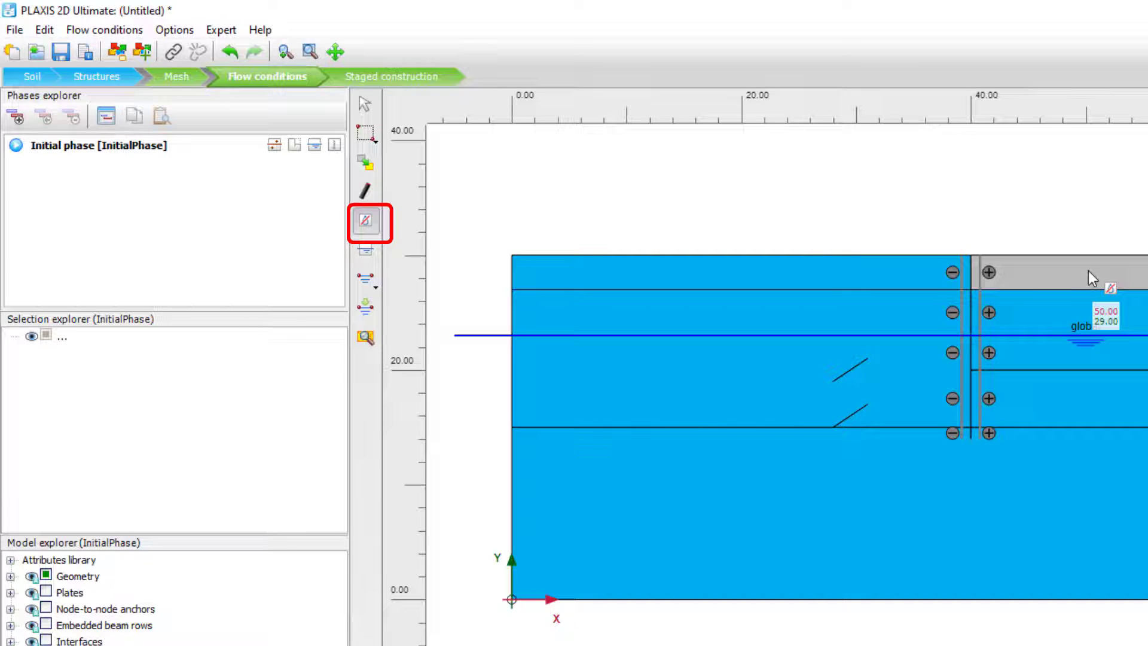
# - Change the top-right cluster's WaterConditions back to Global level in Selection explorer
pyautogui.click(365, 104)
pyautogui.click(1076, 266)
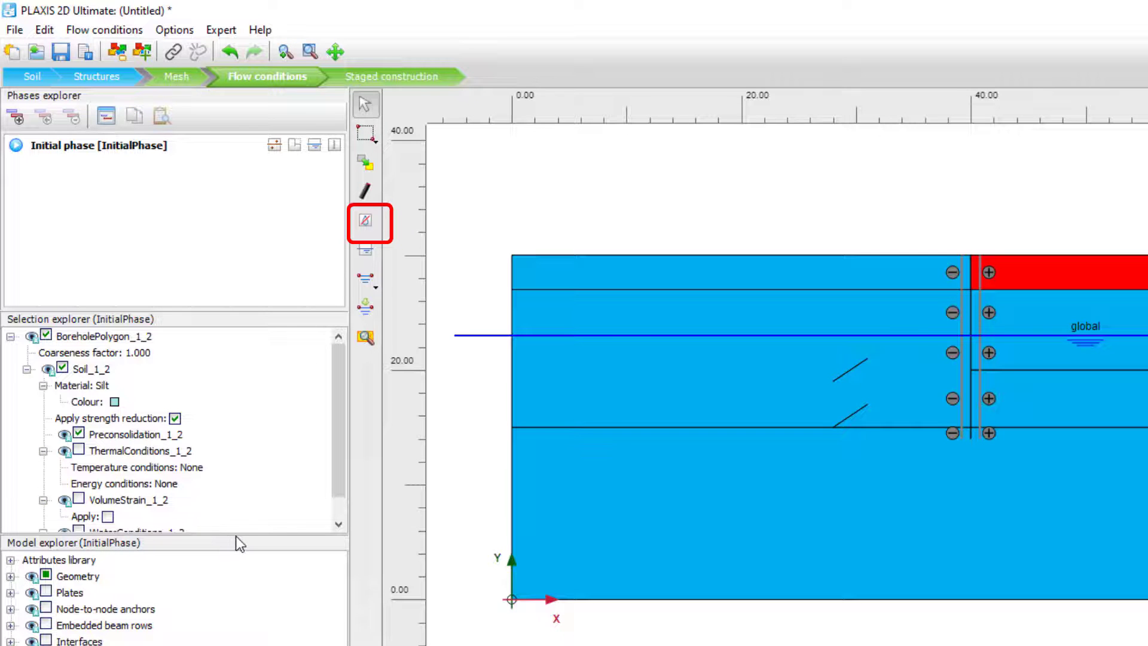
pyautogui.moveTo(235, 536); pyautogui.dragTo(237, 583)
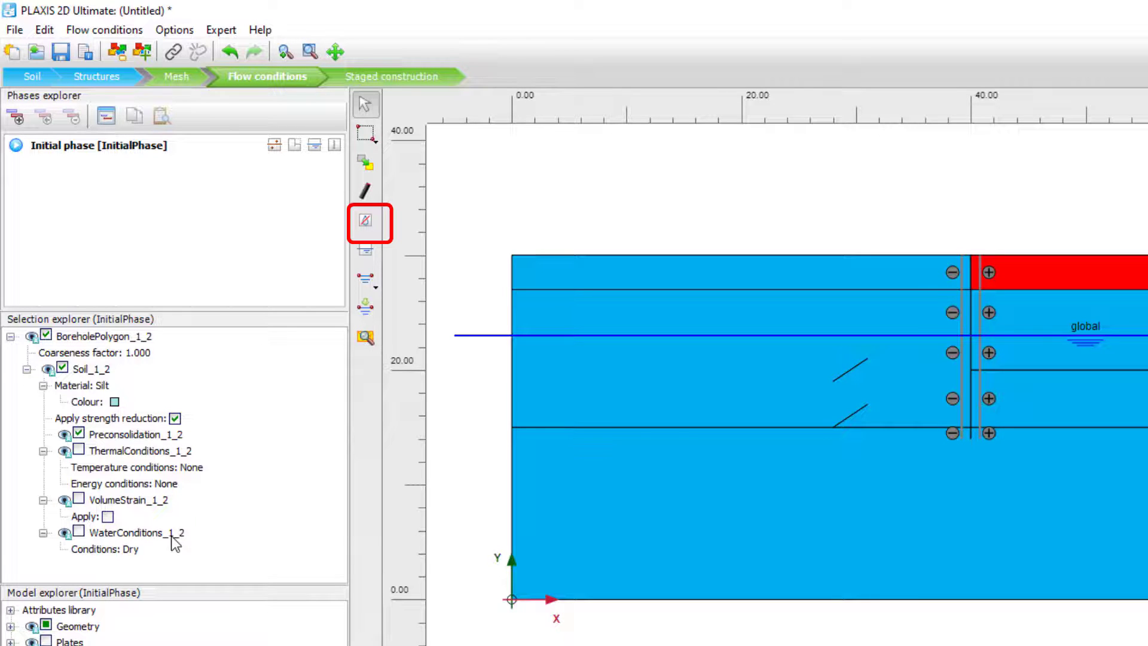
pyautogui.click(145, 553)
pyautogui.click(146, 550)
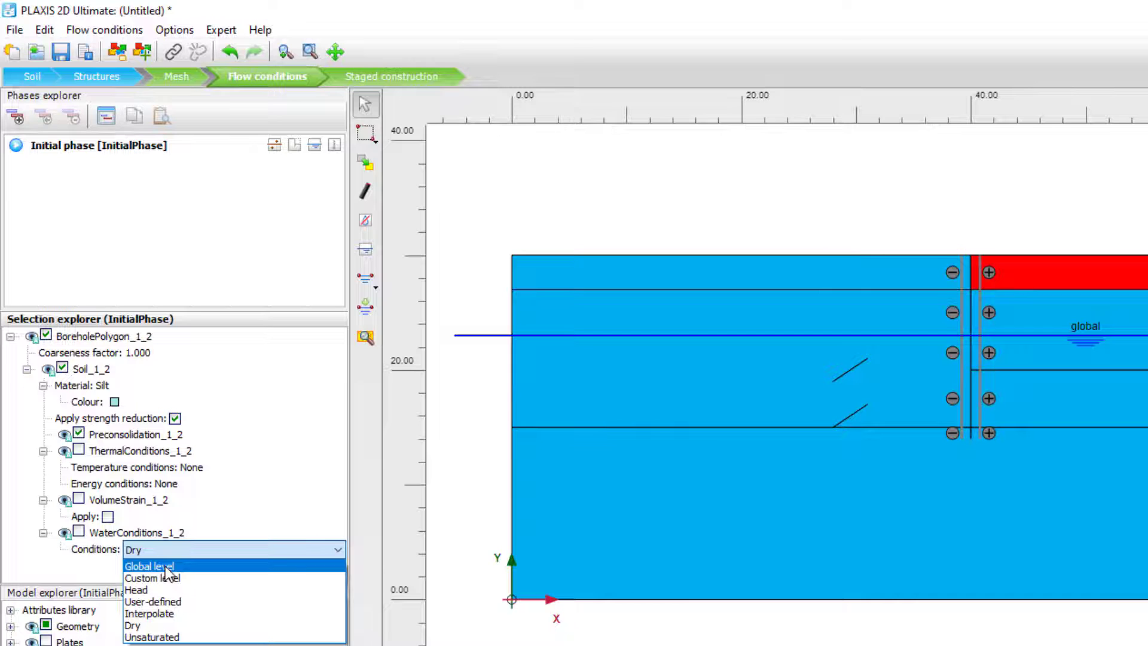
pyautogui.click(165, 565)
pyautogui.click(506, 173)
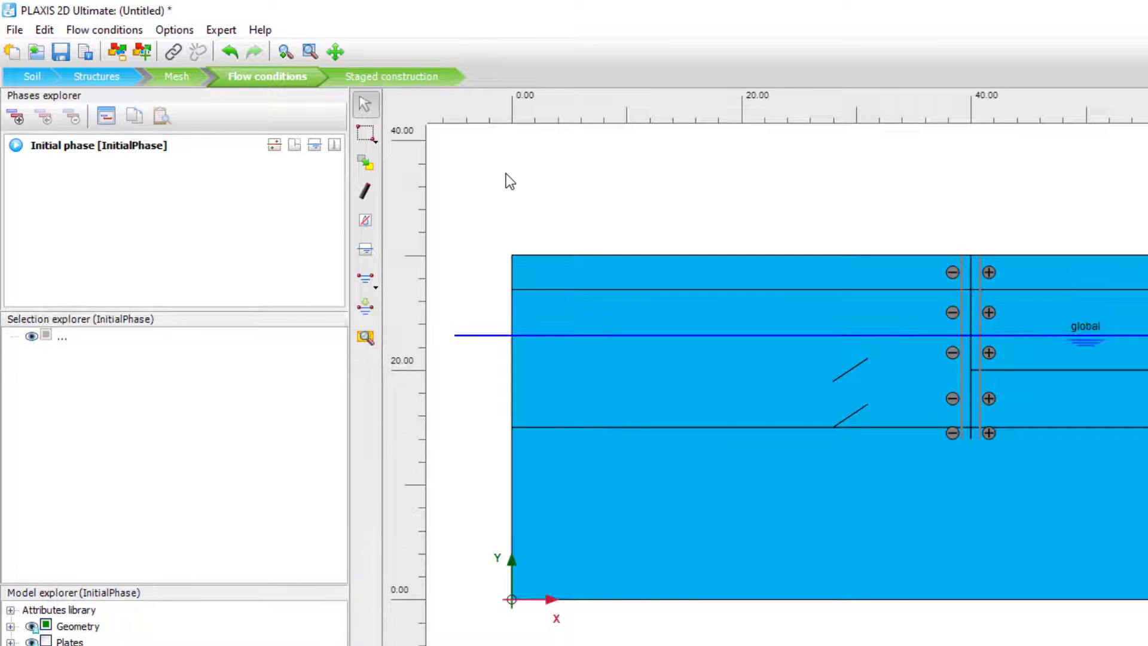
# - Open the Create water level flyout to show the water level drawing options
pyautogui.click(371, 258)
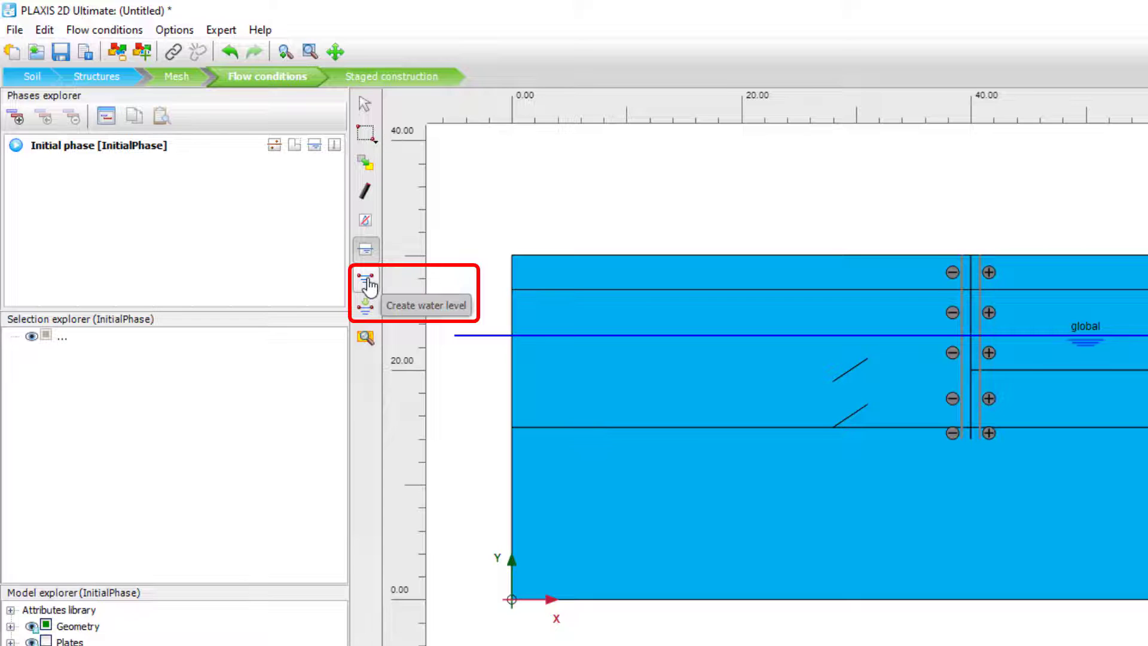
pyautogui.click(367, 281)
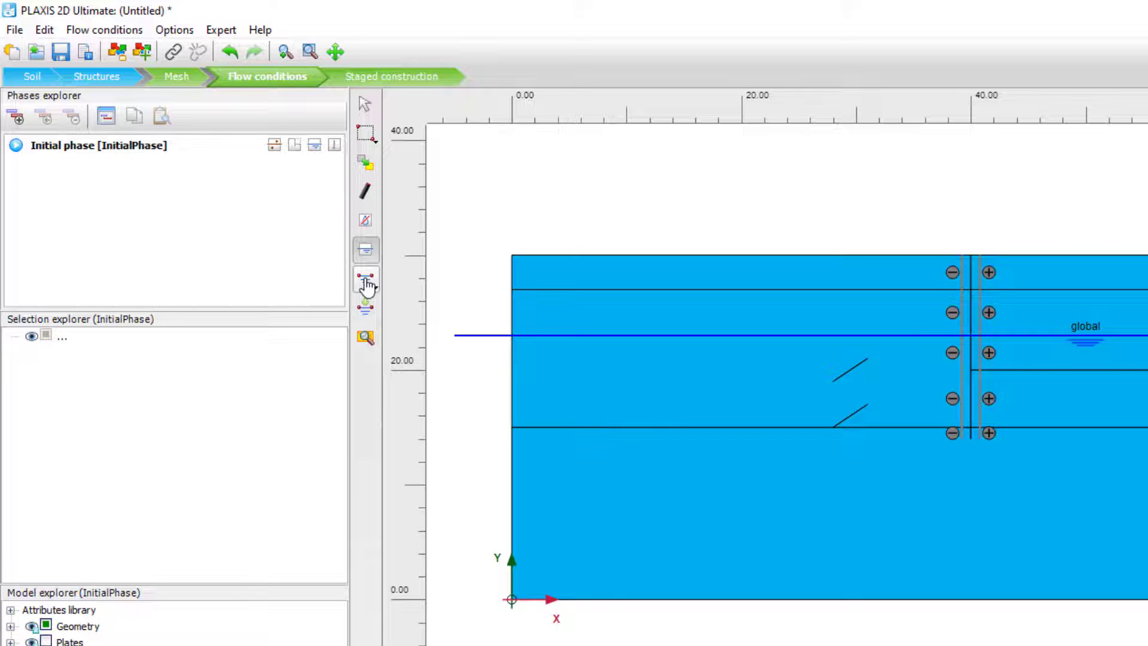
pyautogui.click(367, 287)
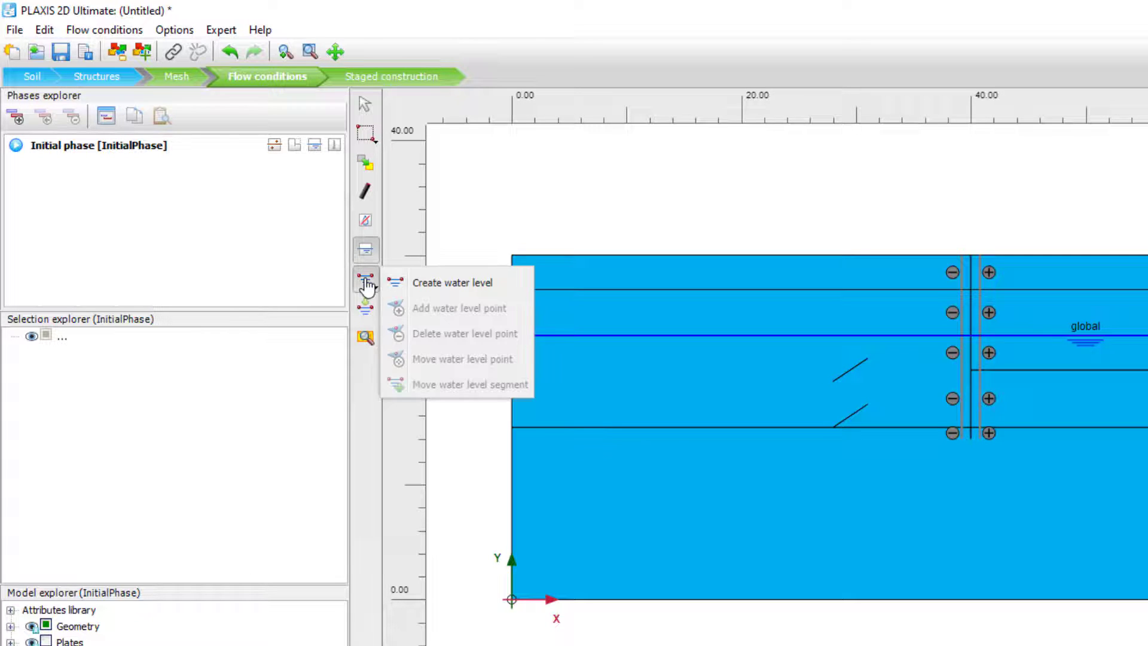
# - Draw a water level through (-3,23), (1,23), (40,20), (60,20), (98,23) and (103,23)
pyautogui.click(507, 284)
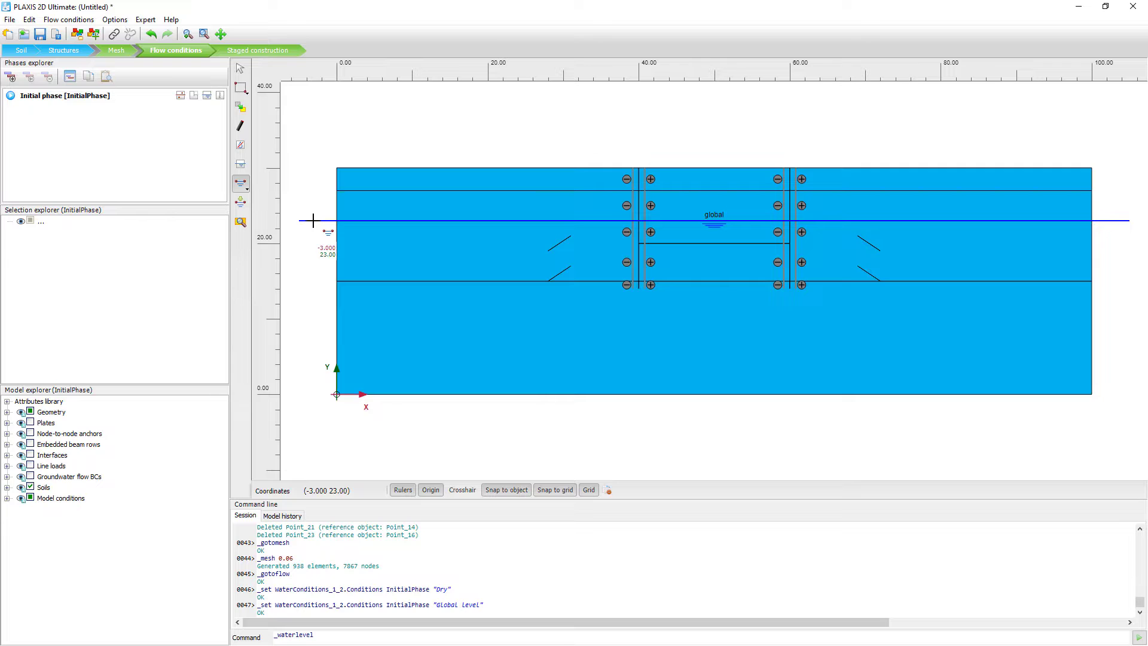
pyautogui.click(313, 221)
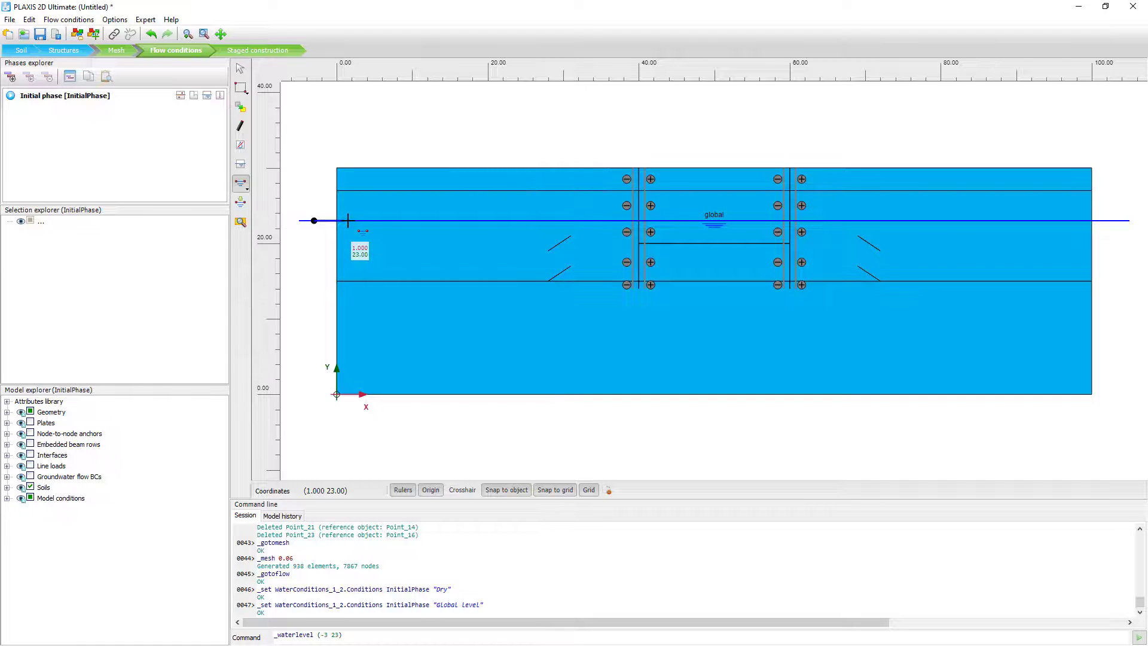
pyautogui.click(345, 221)
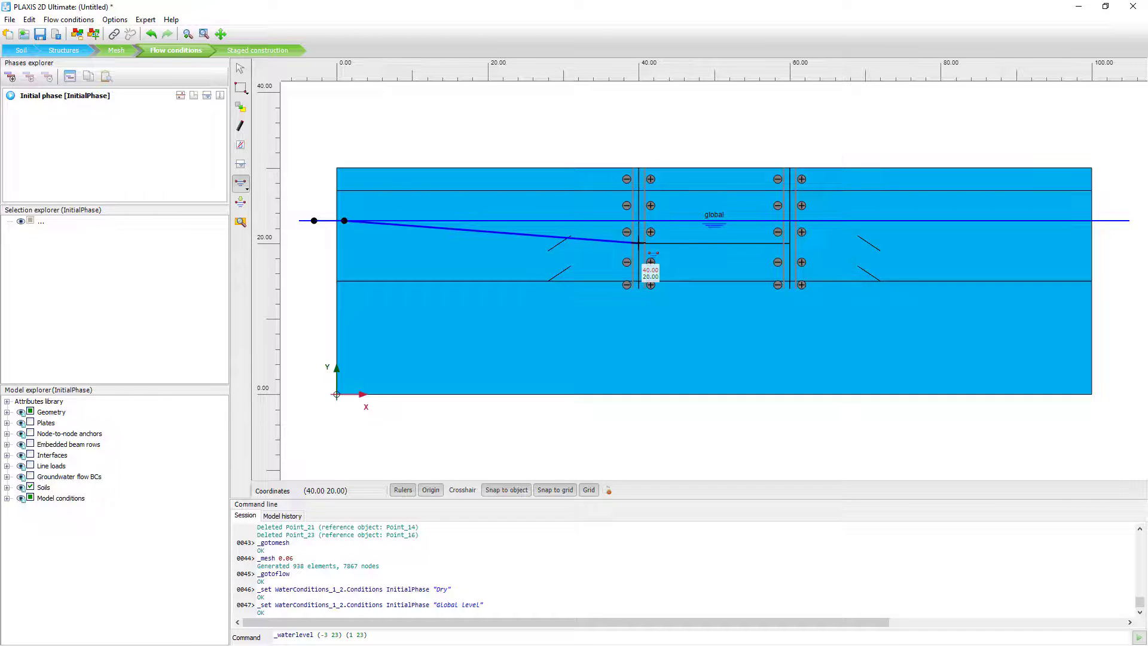
pyautogui.click(638, 243)
pyautogui.click(790, 243)
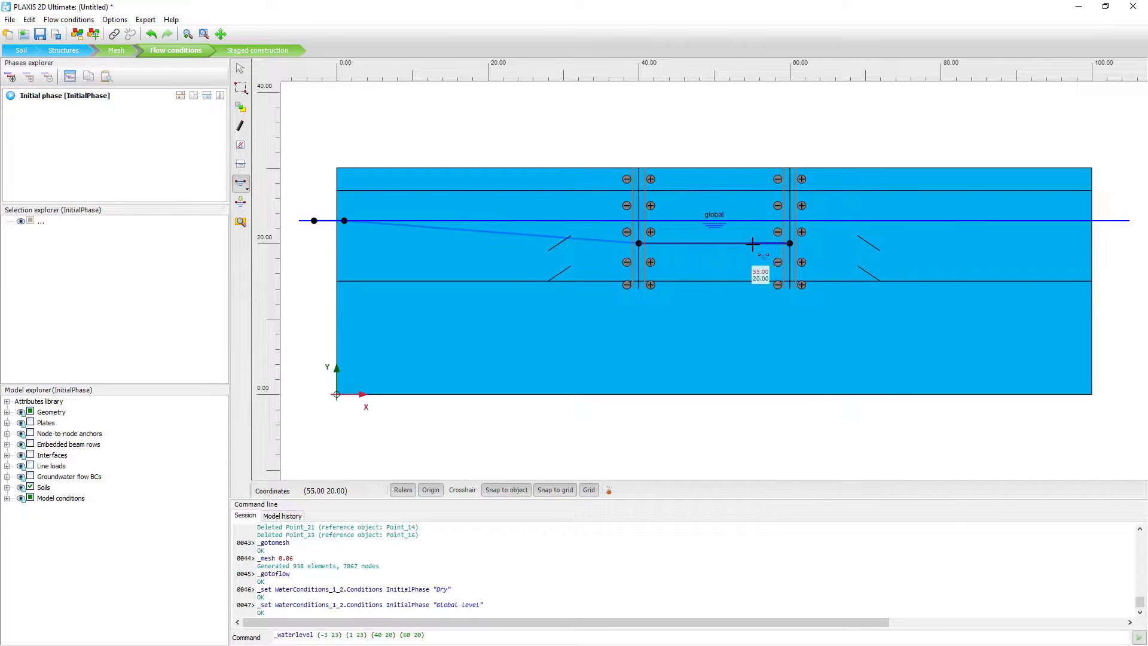
pyautogui.click(1073, 220)
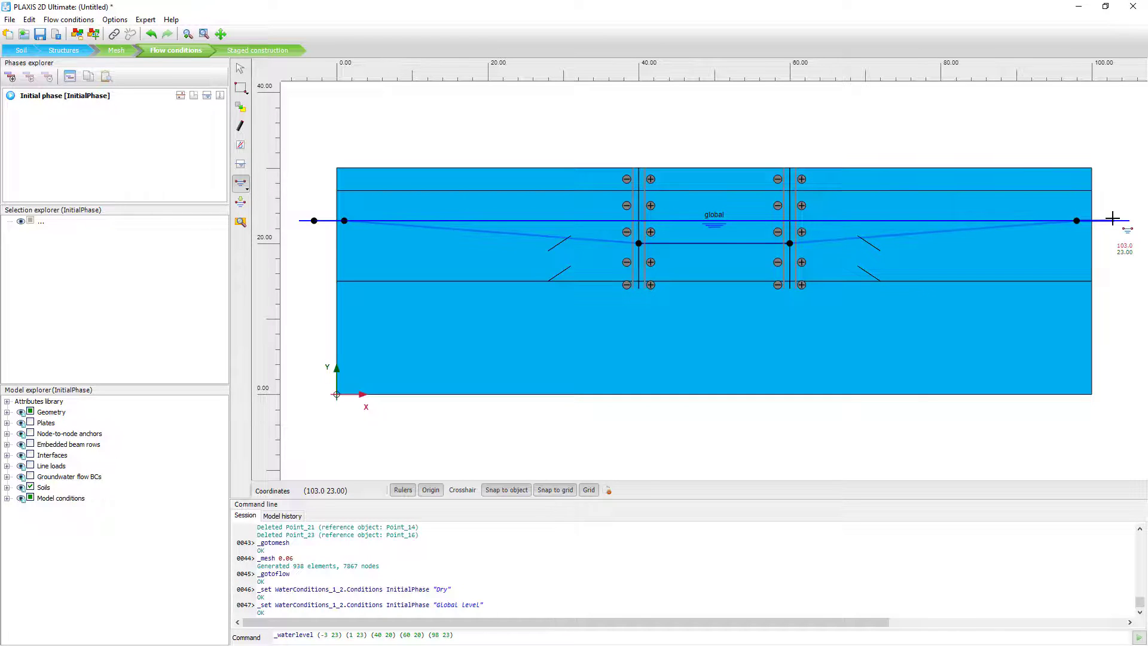
pyautogui.click(1115, 221)
pyautogui.rightClick(1116, 190)
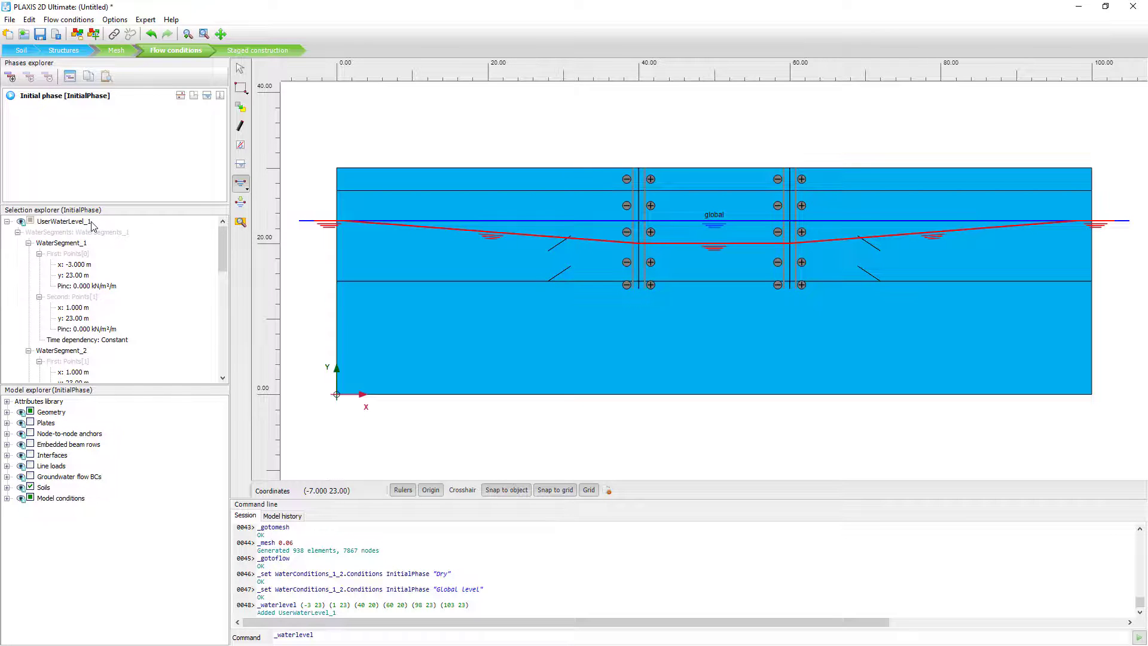
# - Select a segment of UserWaterLevel_1 and make it the global water level
pyautogui.click(239, 68)
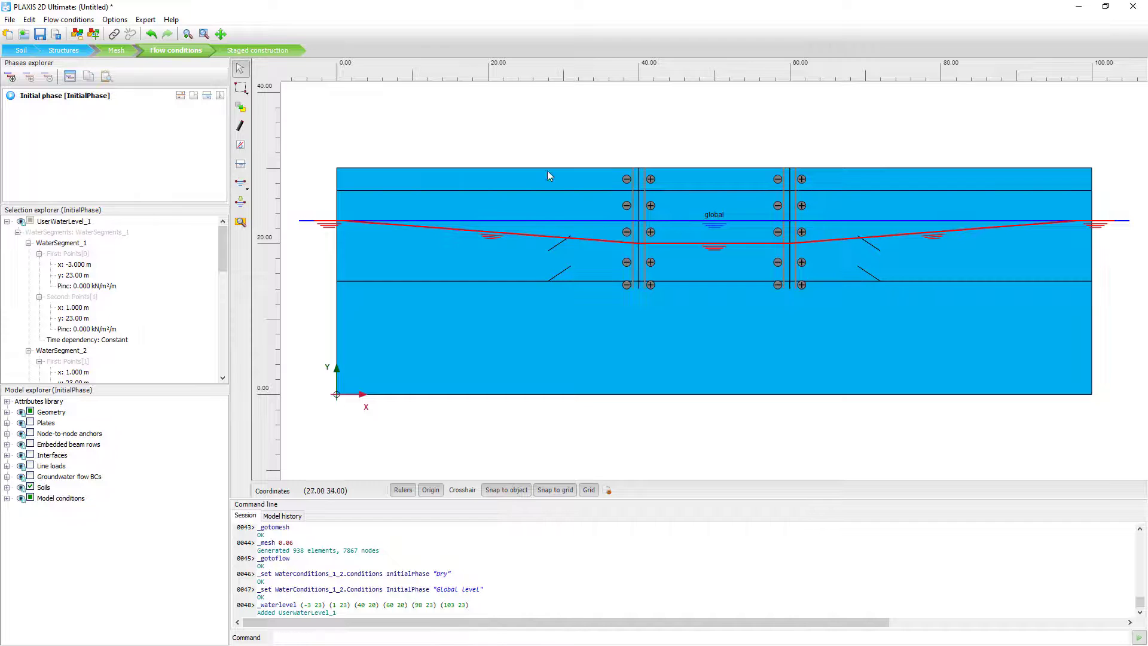
pyautogui.click(554, 221)
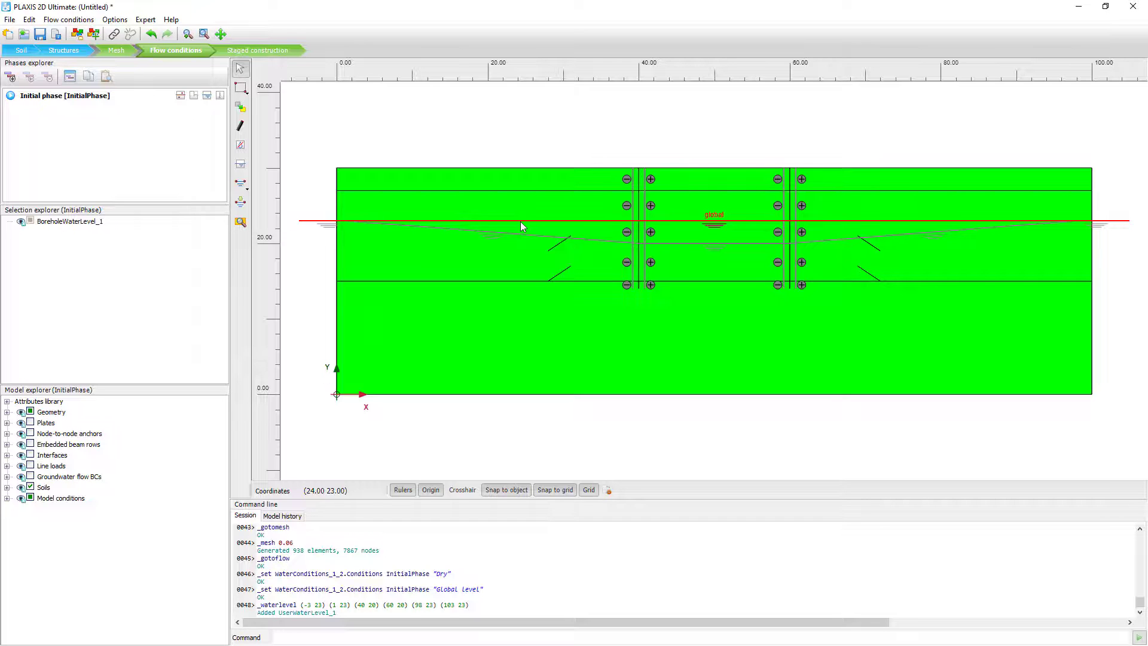
pyautogui.click(547, 135)
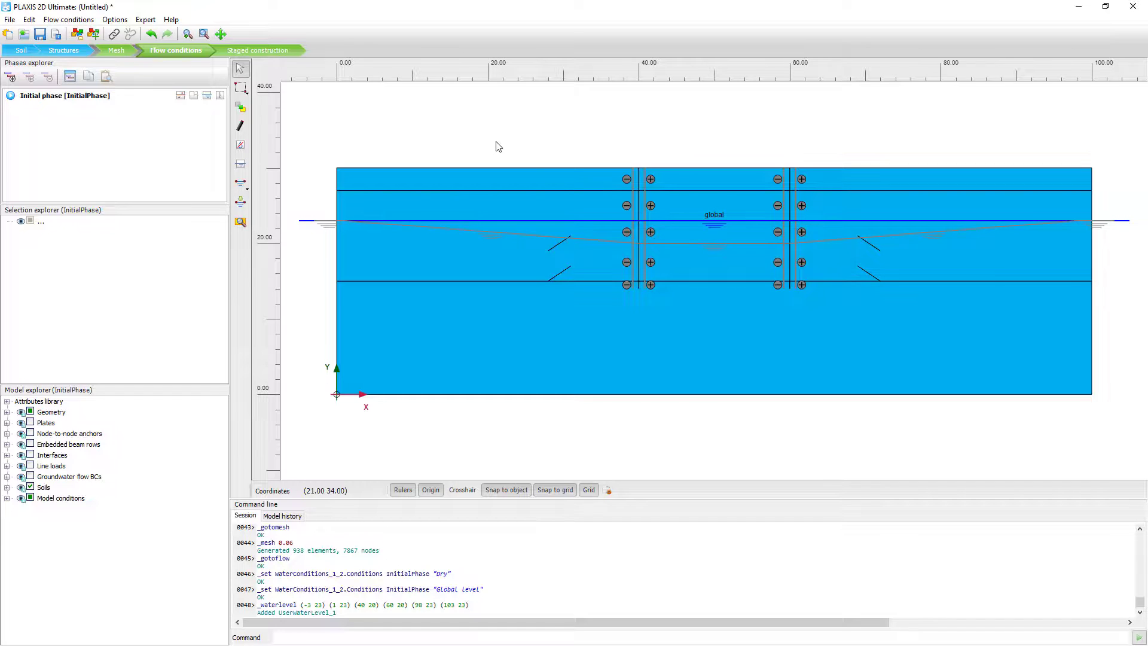
pyautogui.click(593, 239)
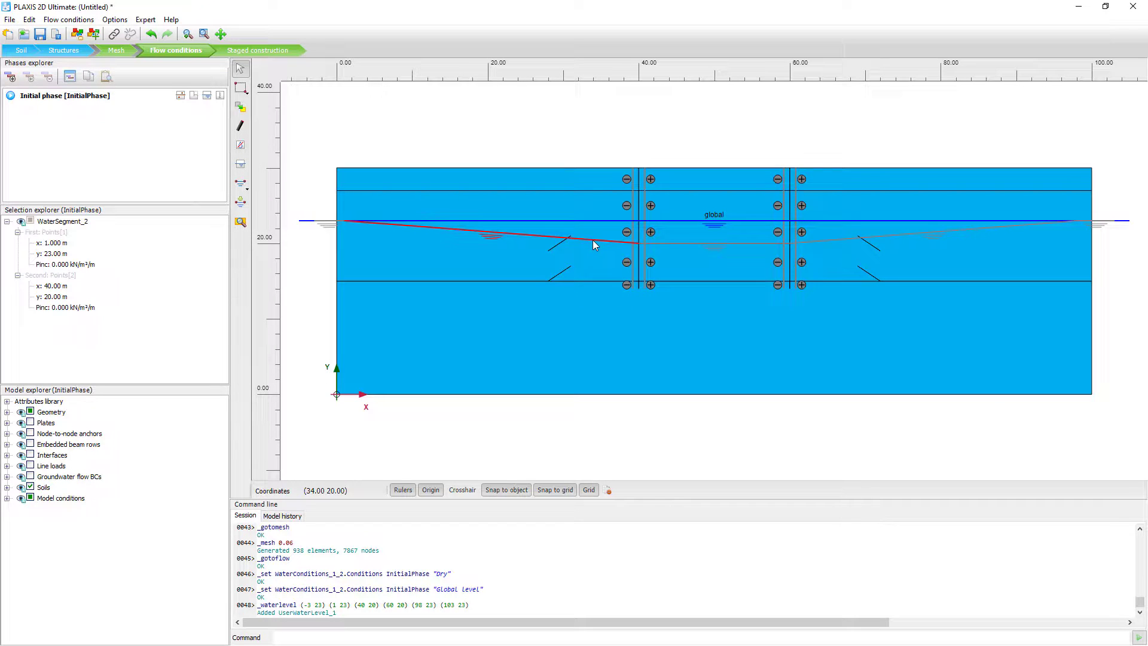
pyautogui.rightClick(593, 241)
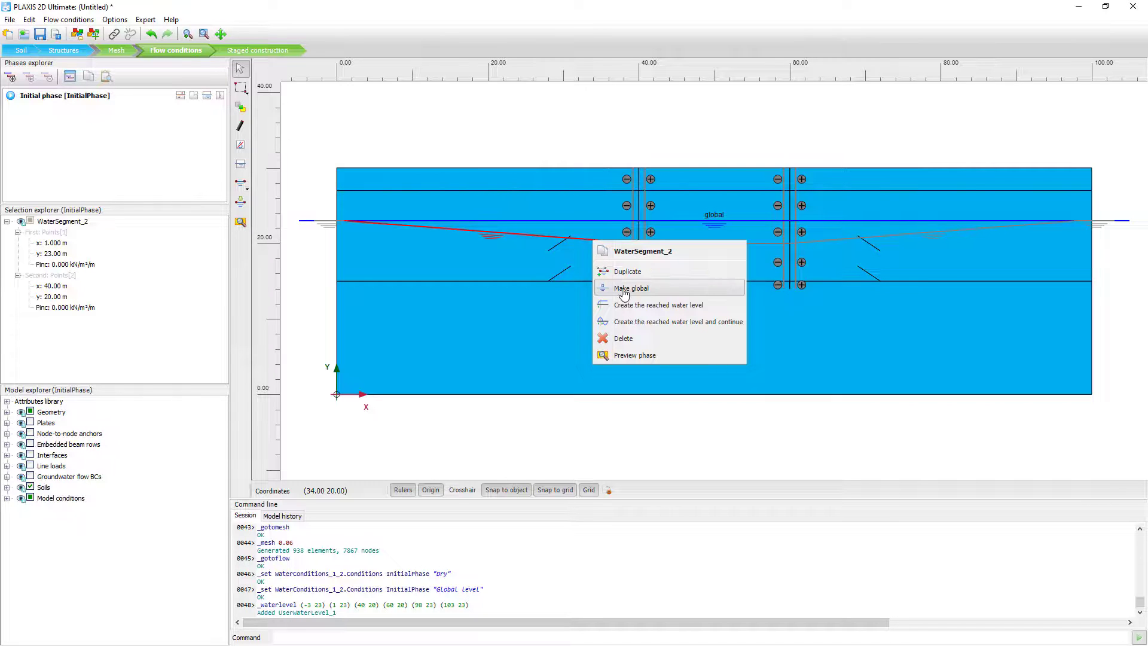
pyautogui.click(674, 293)
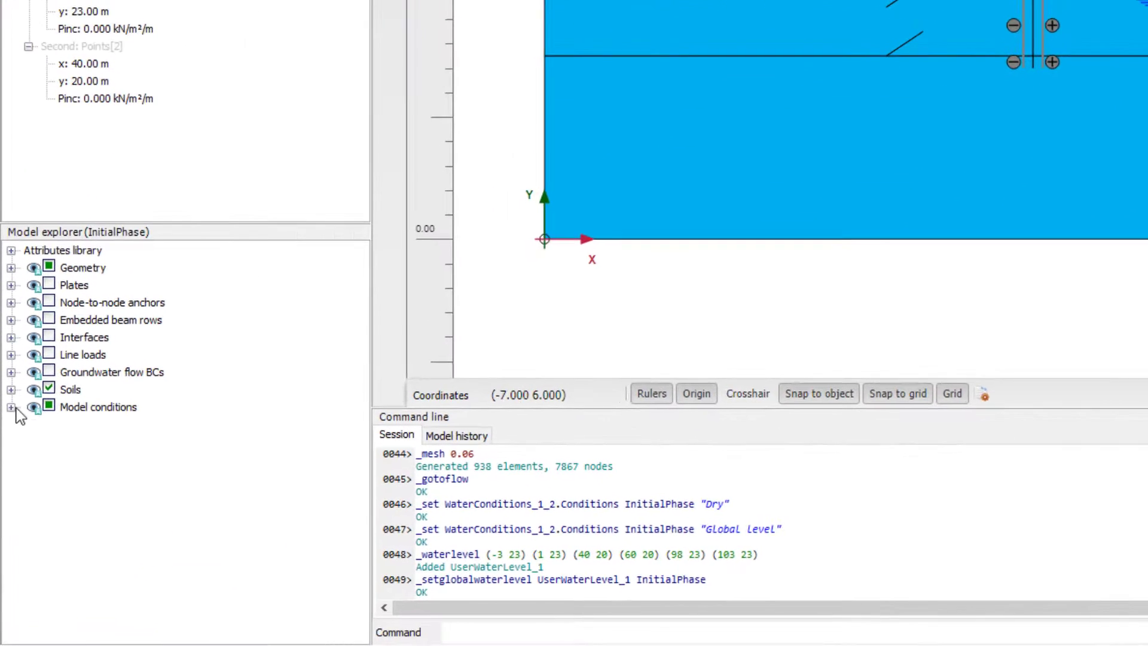
# - Set GlobalWaterLevel under Model conditions > Water back to BoreholeWaterLevel_1
pyautogui.click(8, 463)
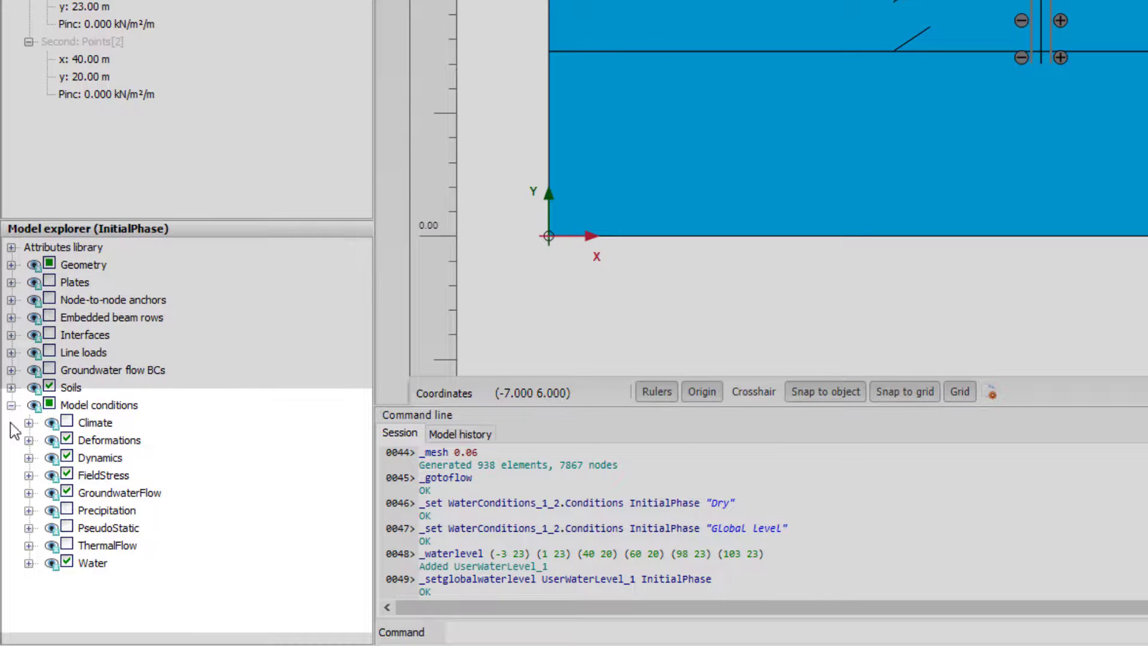
pyautogui.click(28, 563)
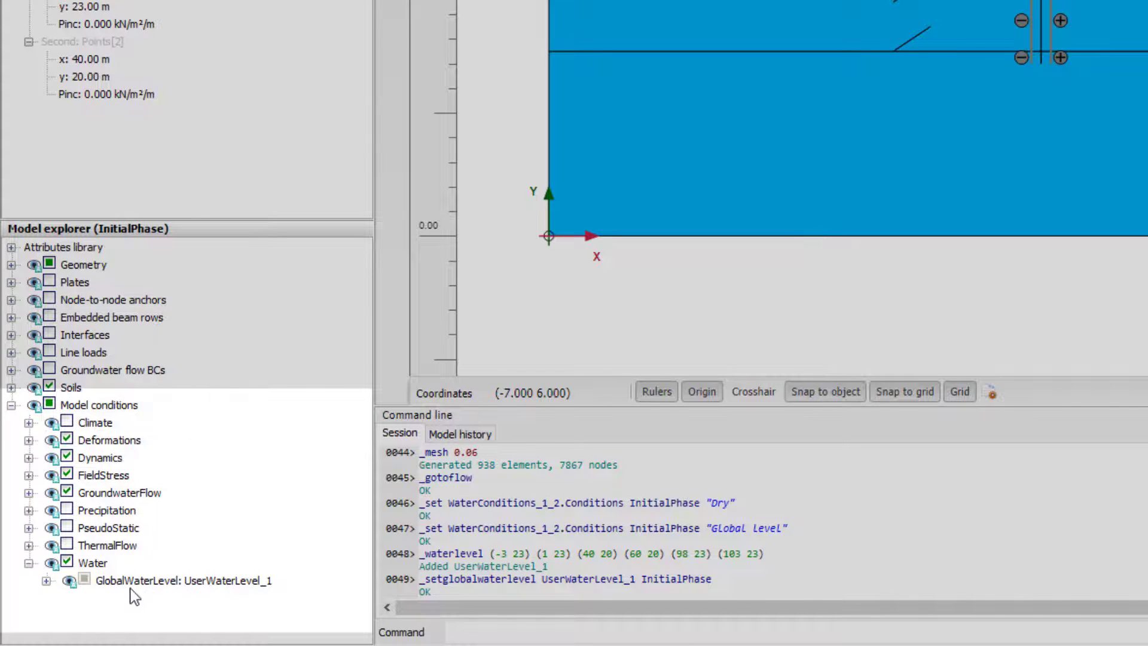
pyautogui.click(266, 581)
pyautogui.click(264, 579)
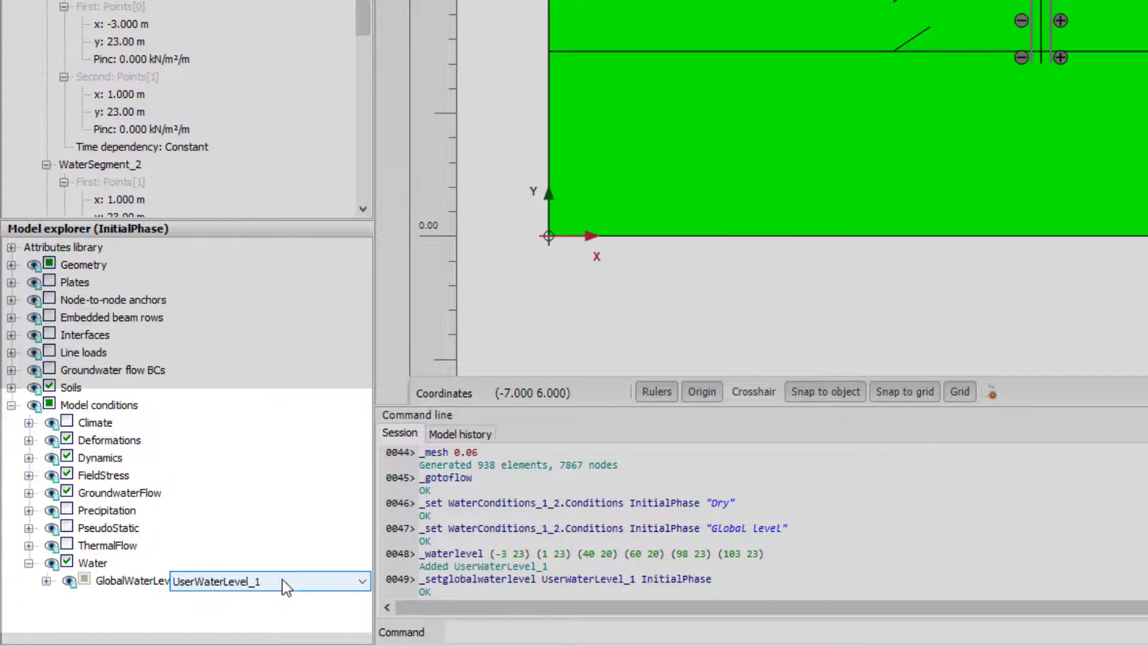
pyautogui.click(358, 582)
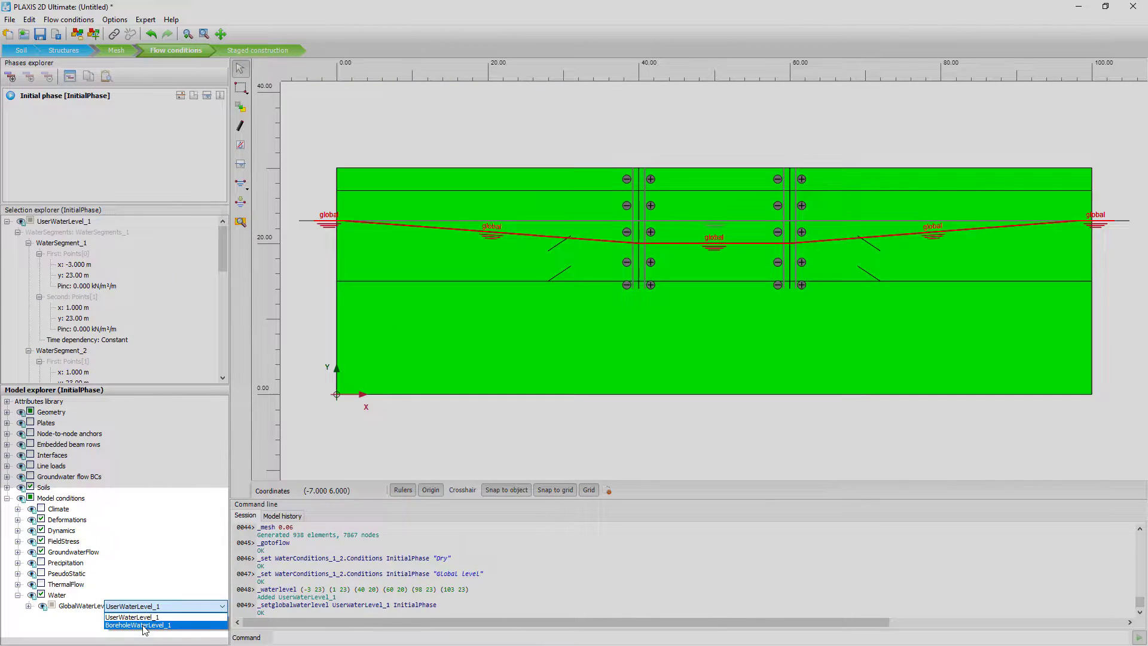
pyautogui.click(143, 625)
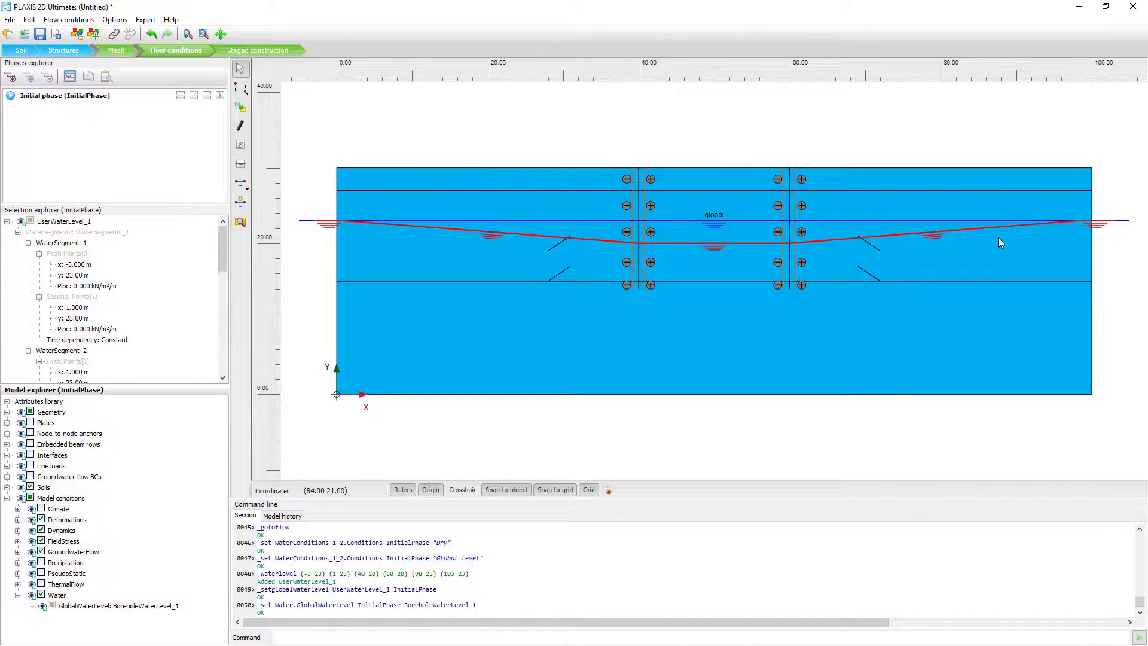
pyautogui.click(800, 122)
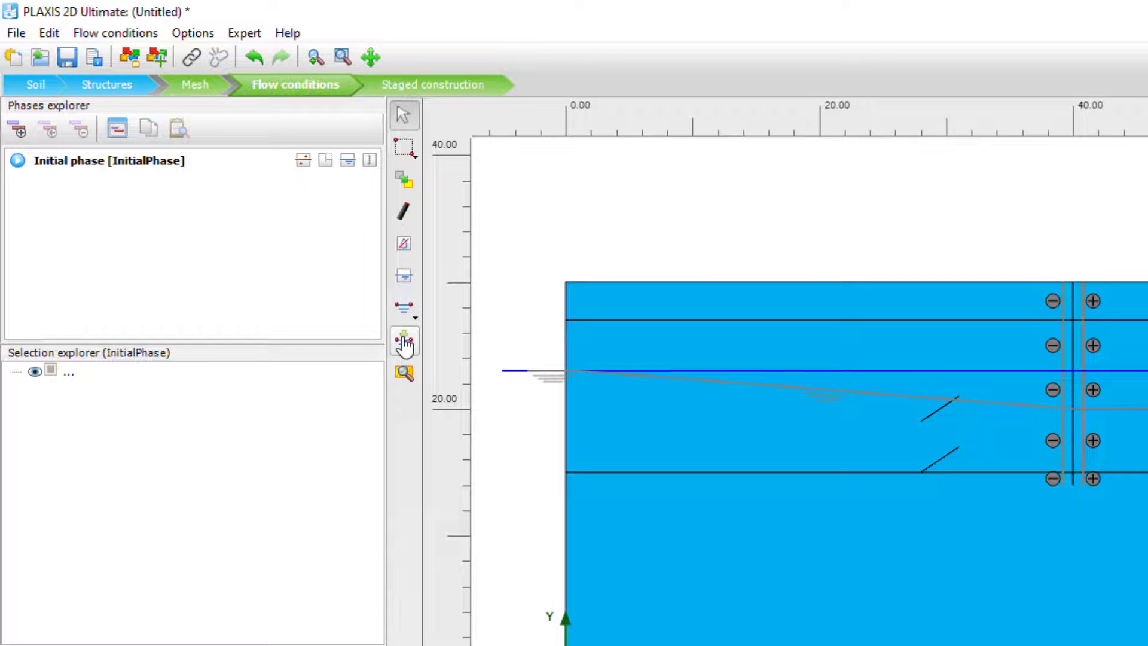
# - Preview the initial phase in Output and show the legend for pore pressures (-230 to 70 kN/m²)
pyautogui.click(405, 375)
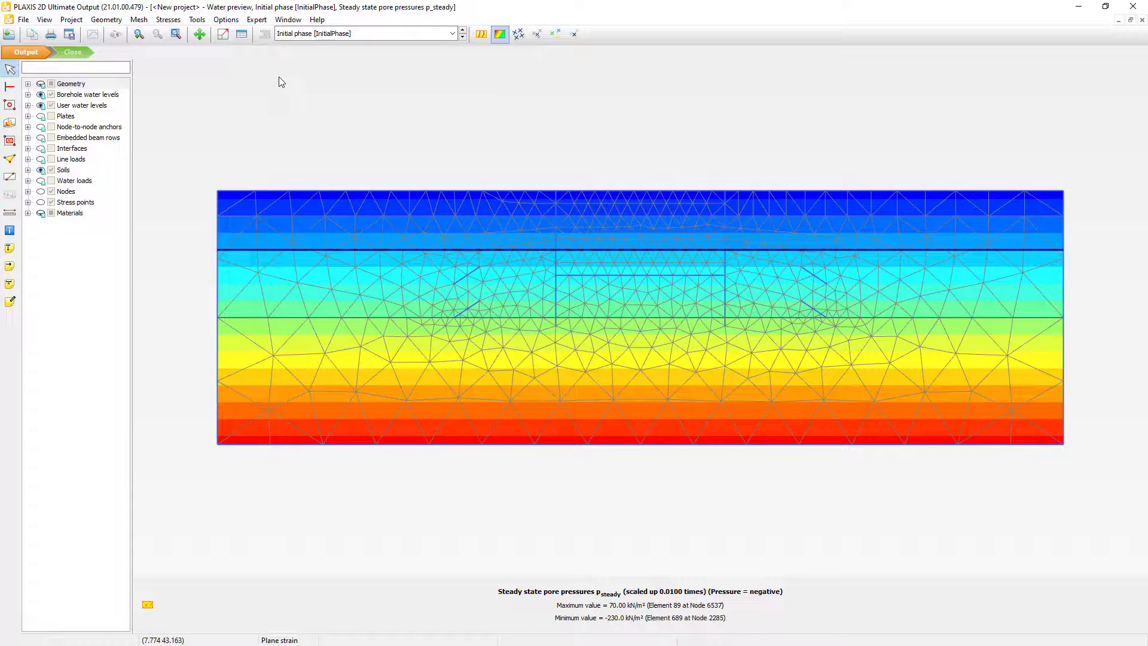
pyautogui.click(45, 20)
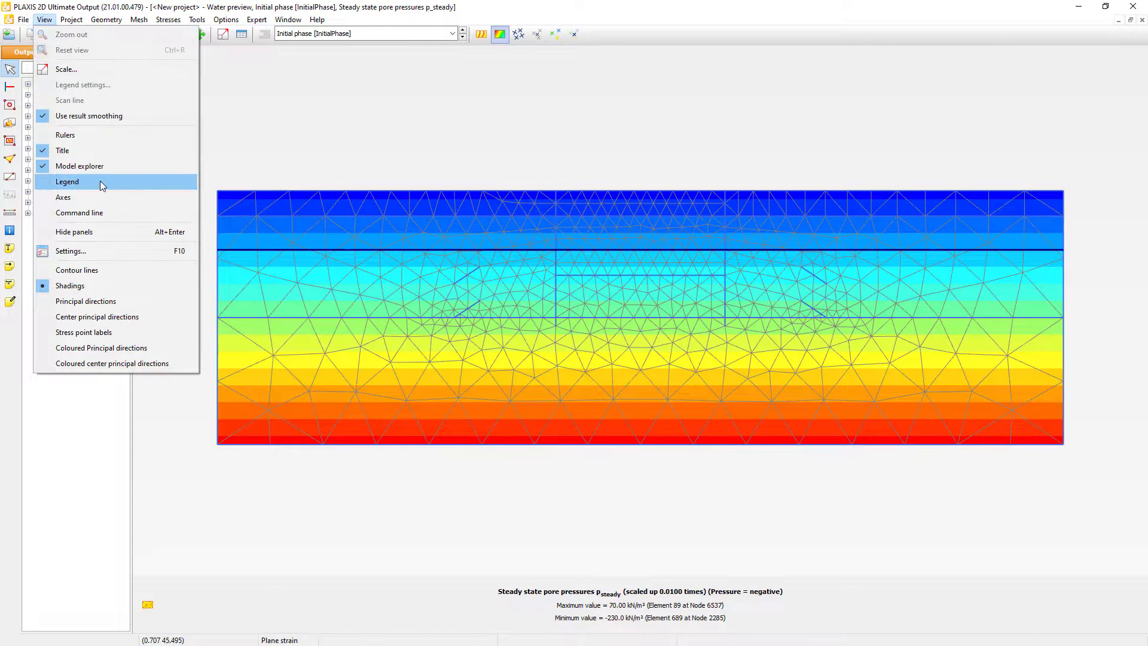
pyautogui.click(146, 182)
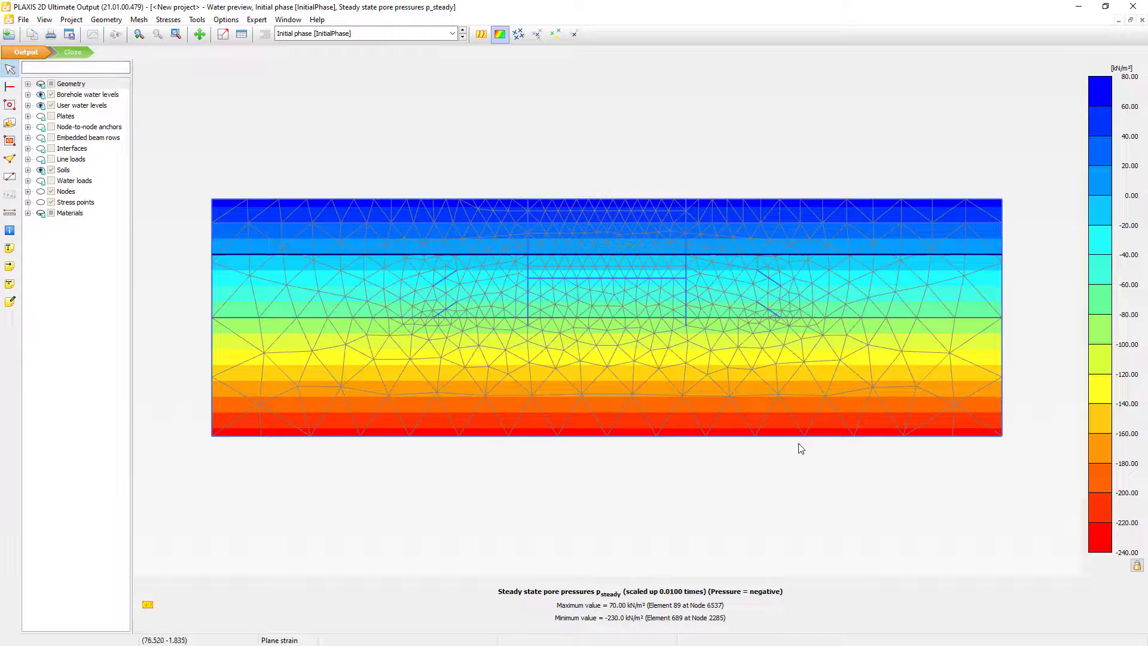
pyautogui.click(170, 20)
pyautogui.moveTo(207, 36)
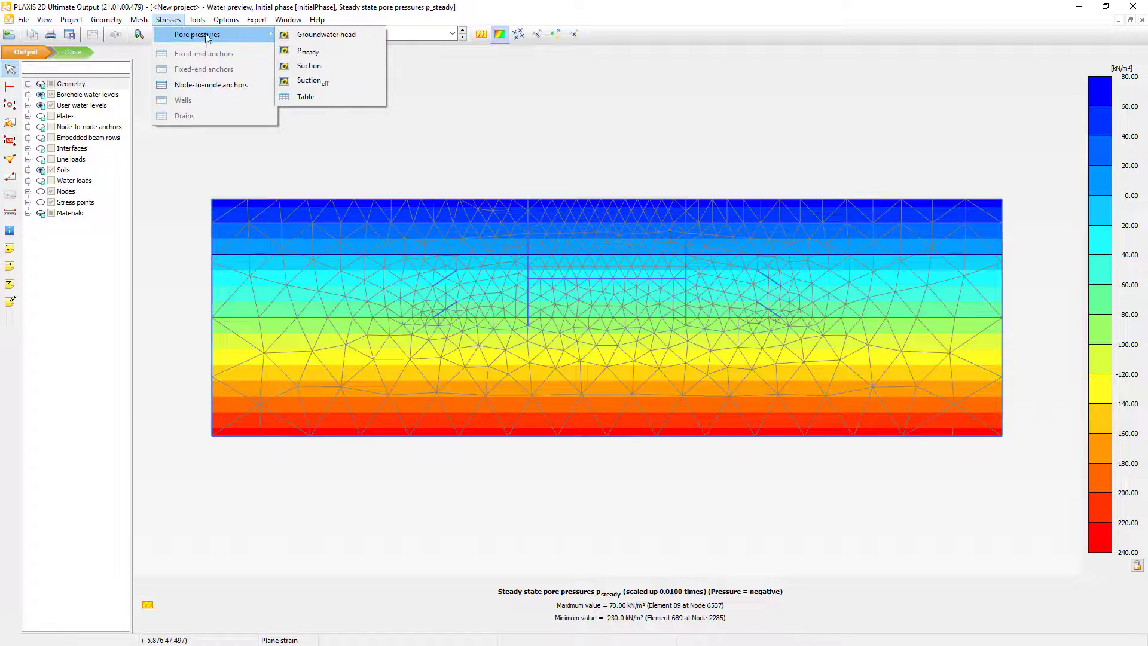
# - Plot groundwater head, toggle the phreatic level line off and on, then close the preview
pyautogui.click(364, 34)
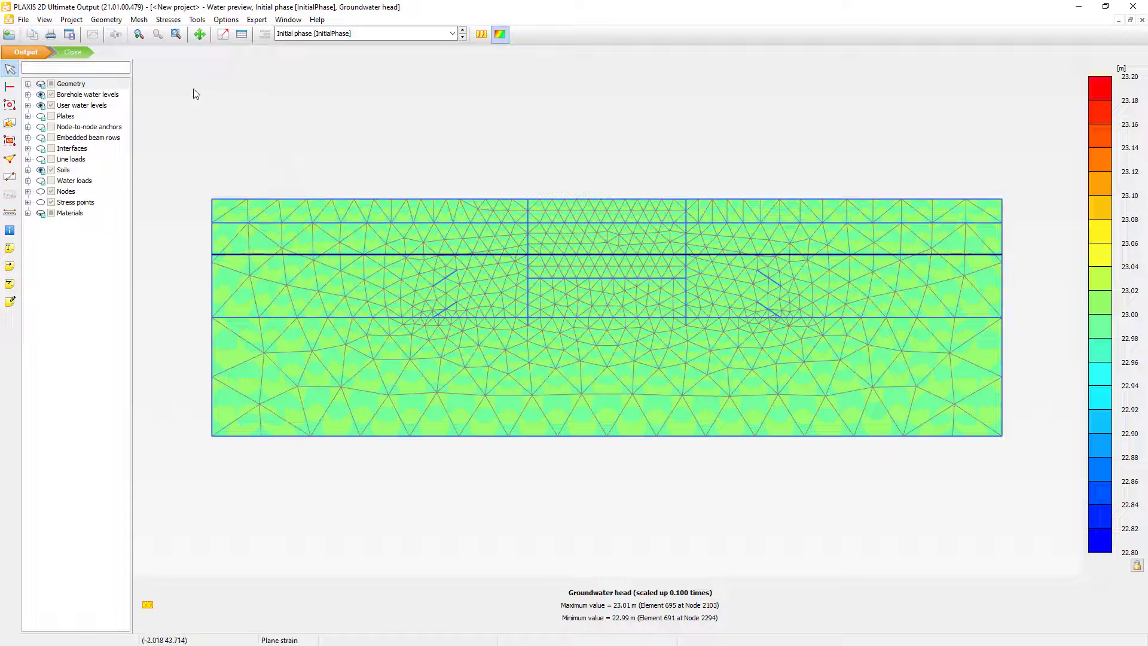
pyautogui.click(106, 20)
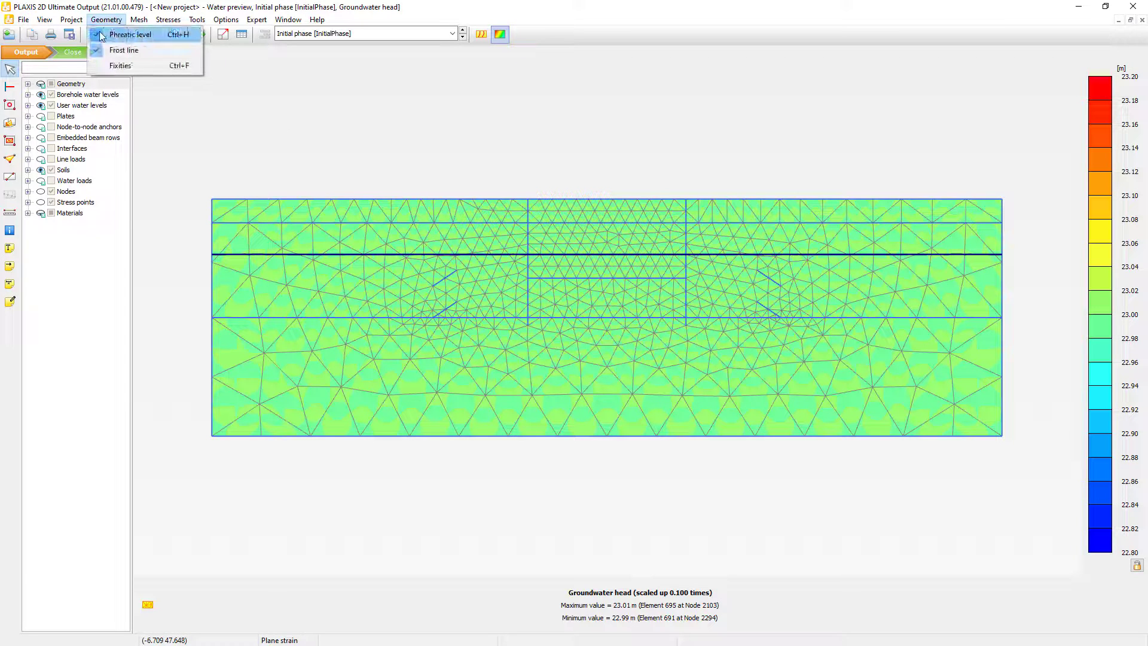
pyautogui.click(184, 37)
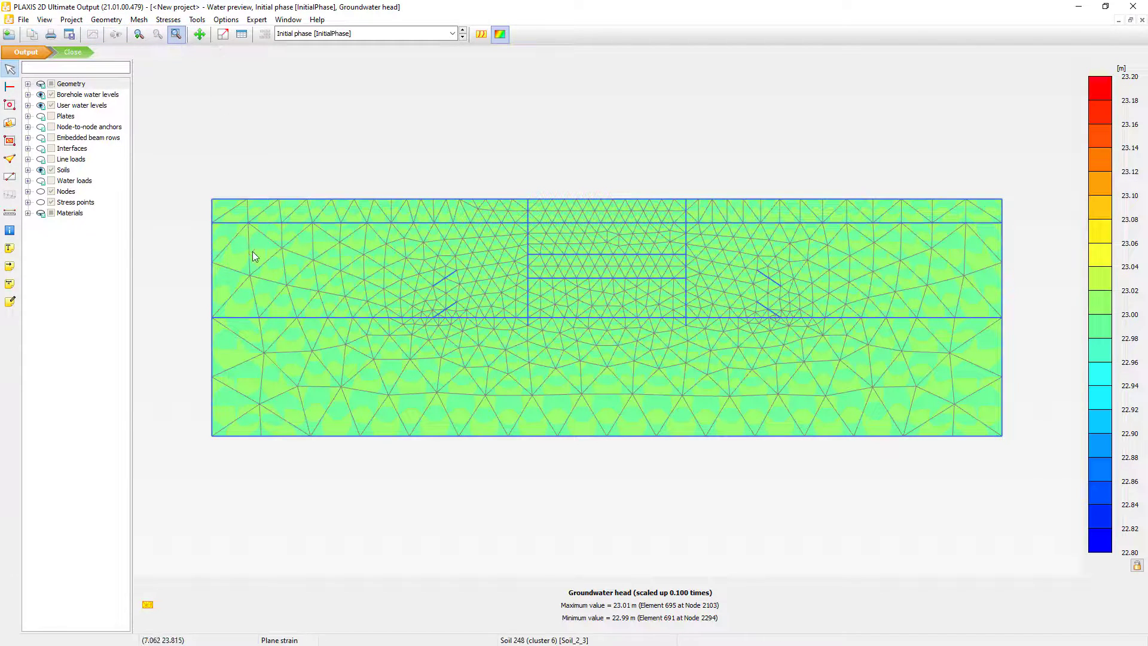
pyautogui.click(104, 20)
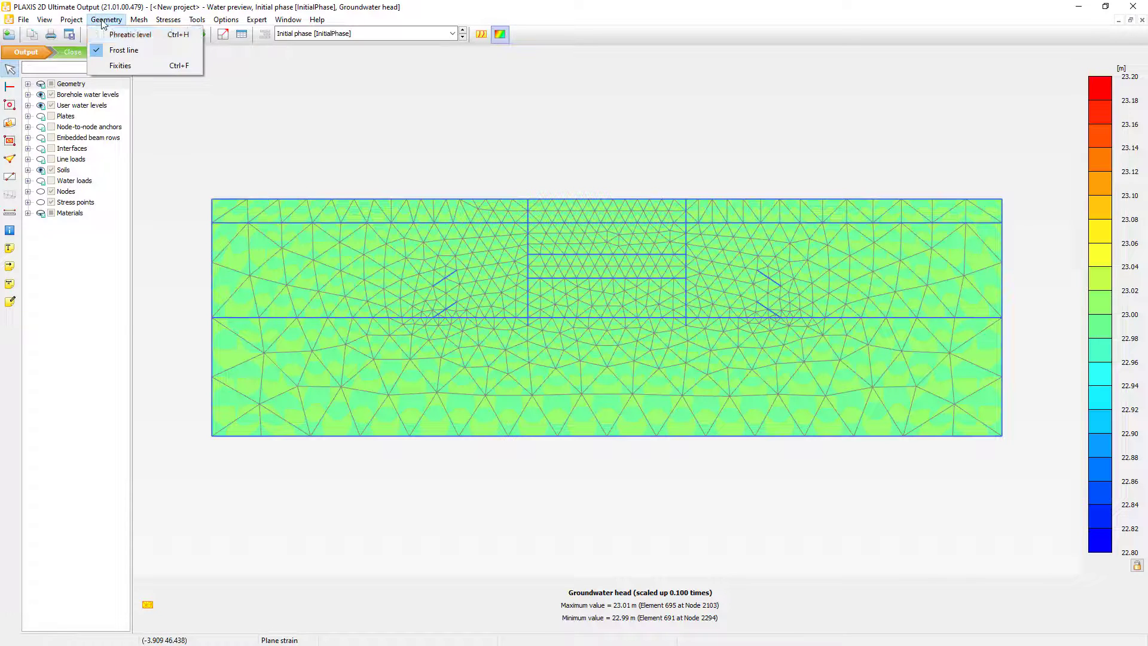
pyautogui.click(134, 34)
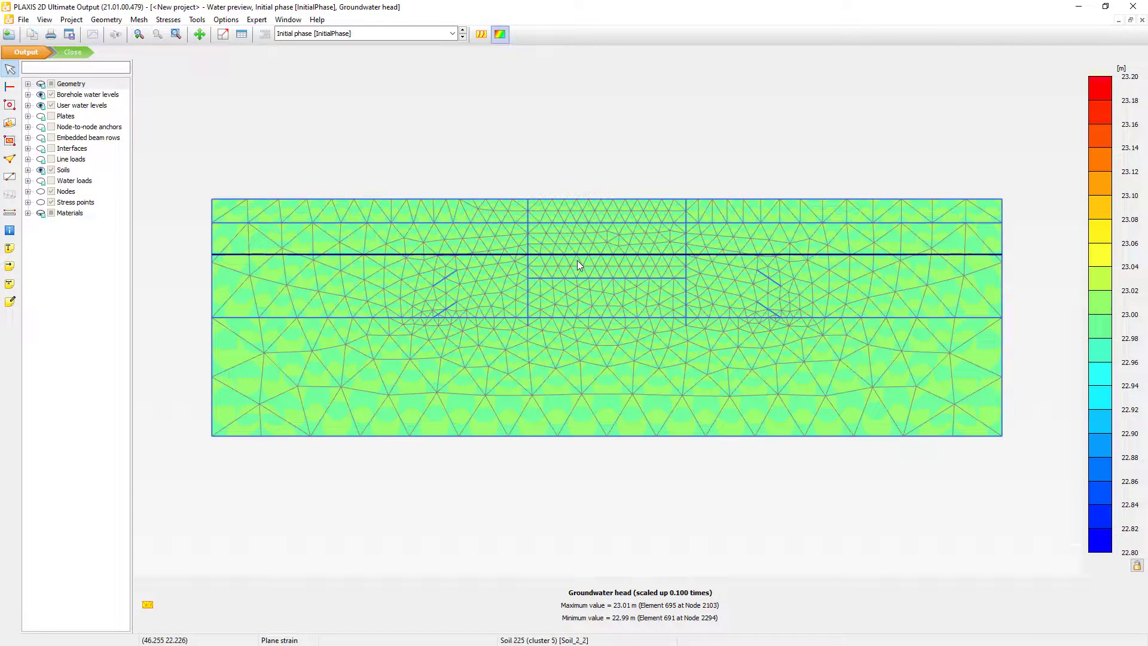
pyautogui.click(72, 52)
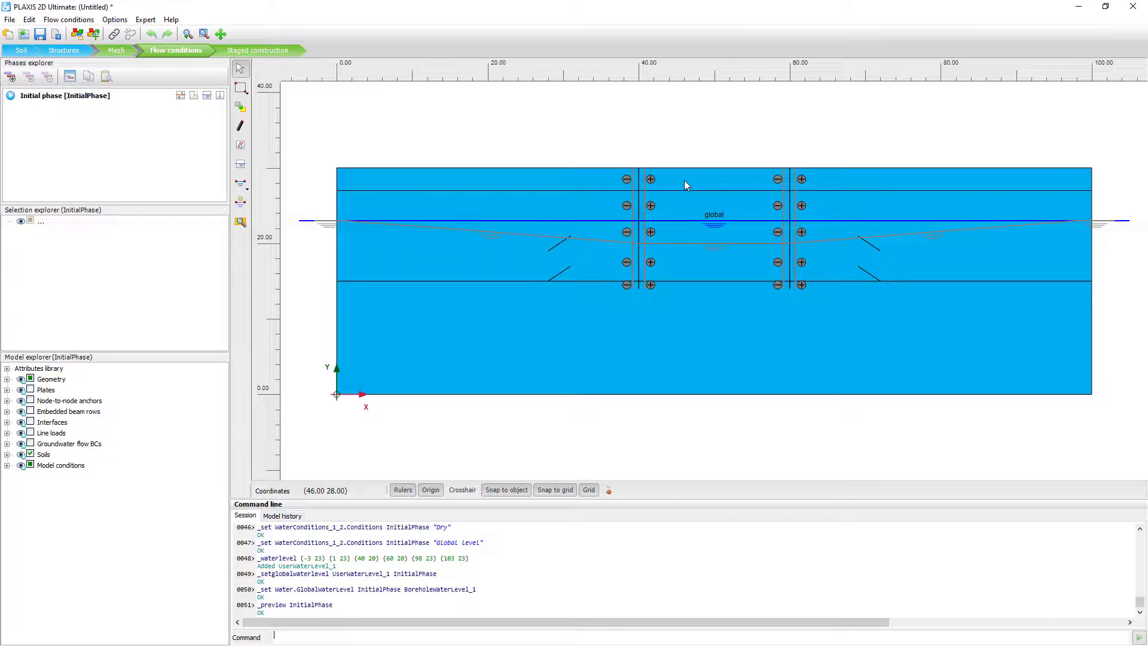
# - Set the top excavation cluster dry
pyautogui.click(707, 181)
pyautogui.rightClick(715, 177)
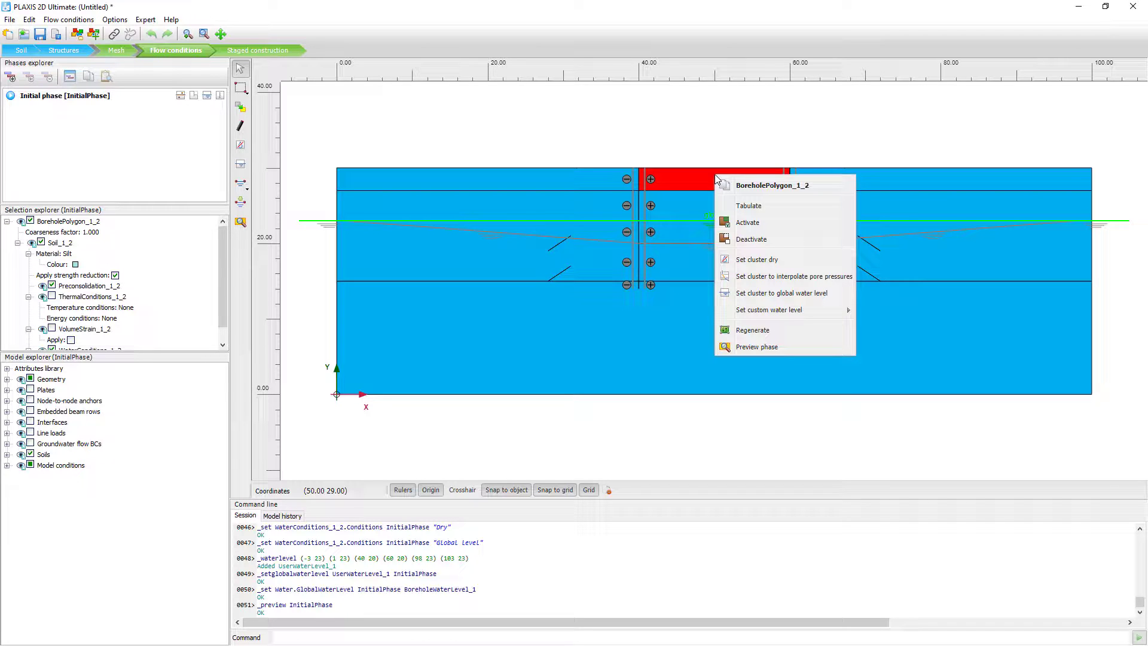
pyautogui.moveTo(768, 312)
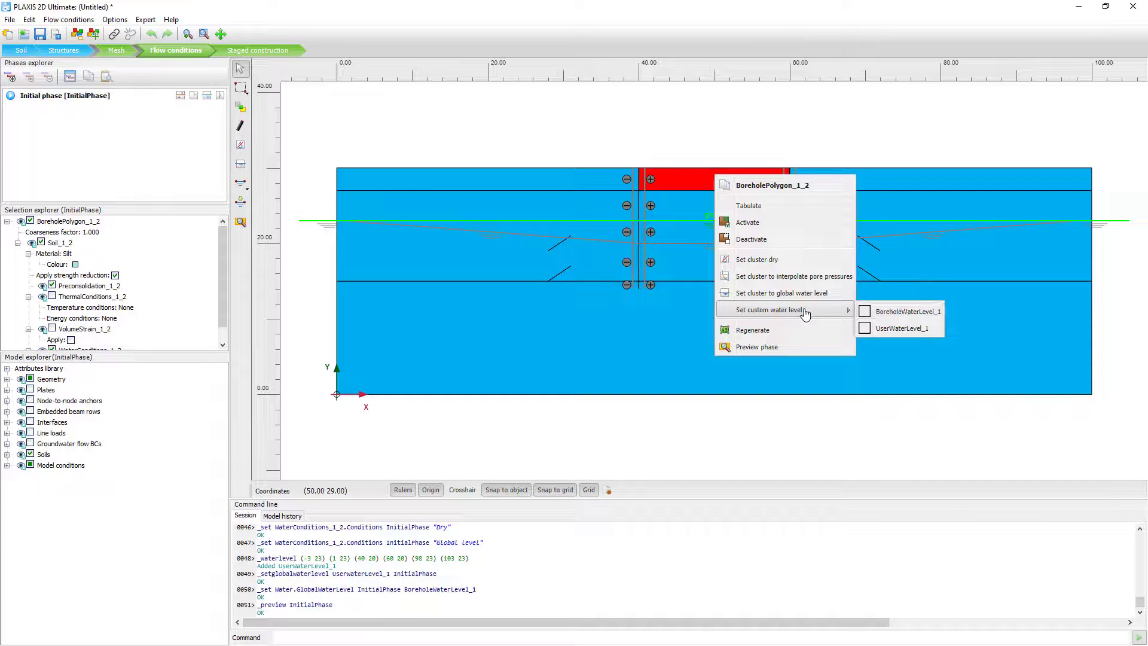
pyautogui.click(788, 261)
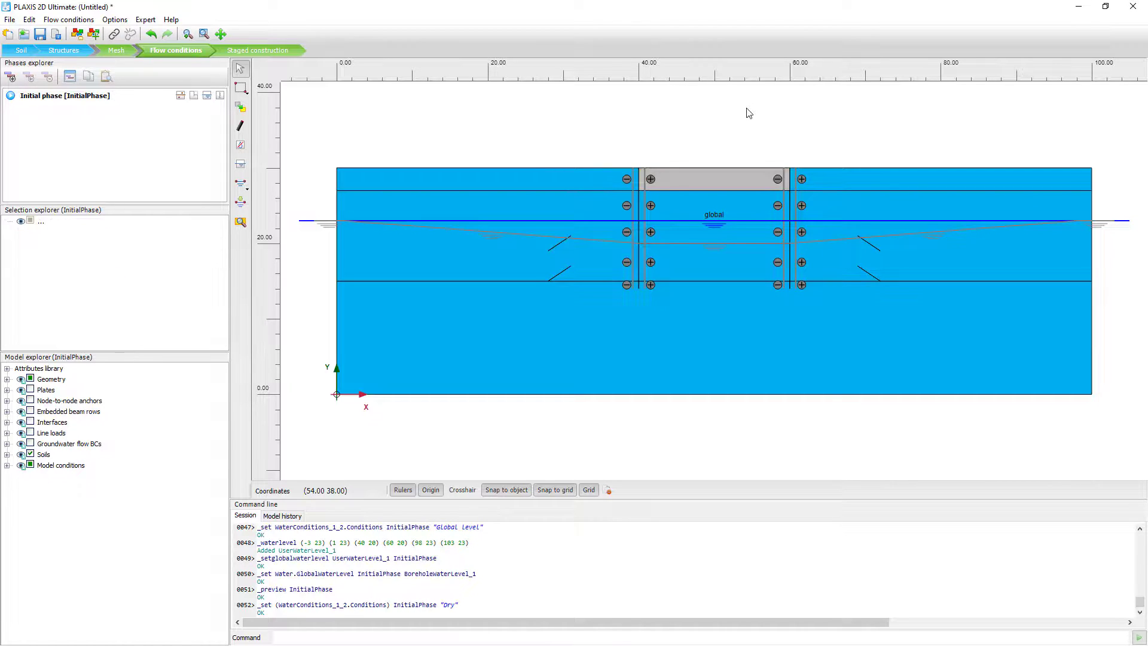
# - Set the second excavation cluster to interpolate pore pressures
pyautogui.rightClick(733, 203)
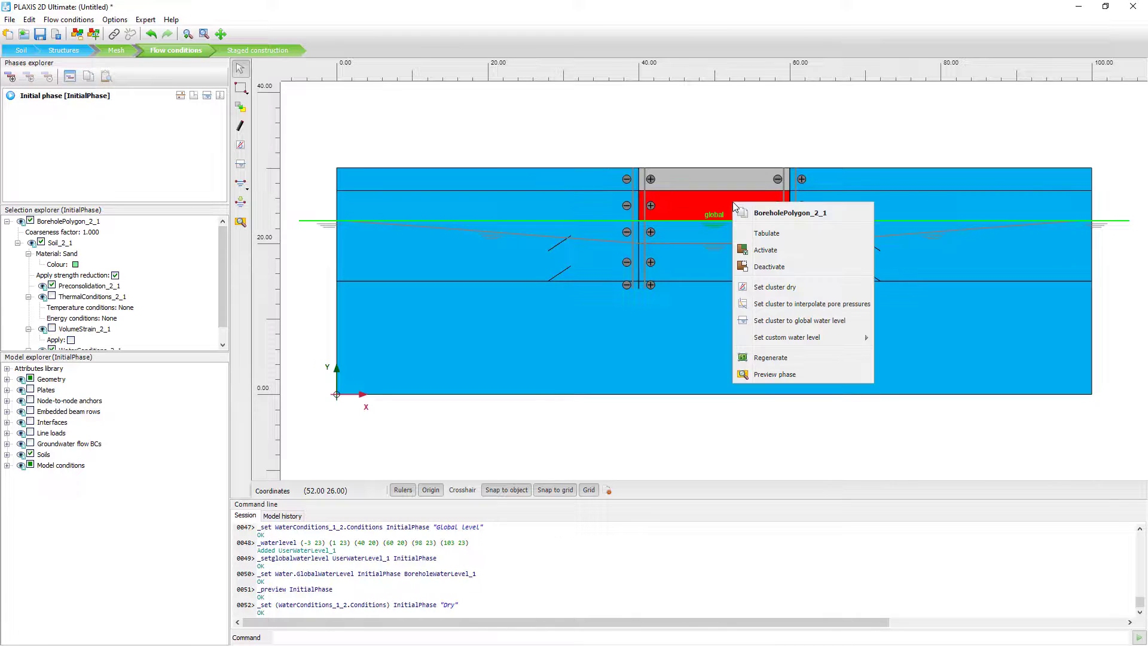
pyautogui.click(809, 308)
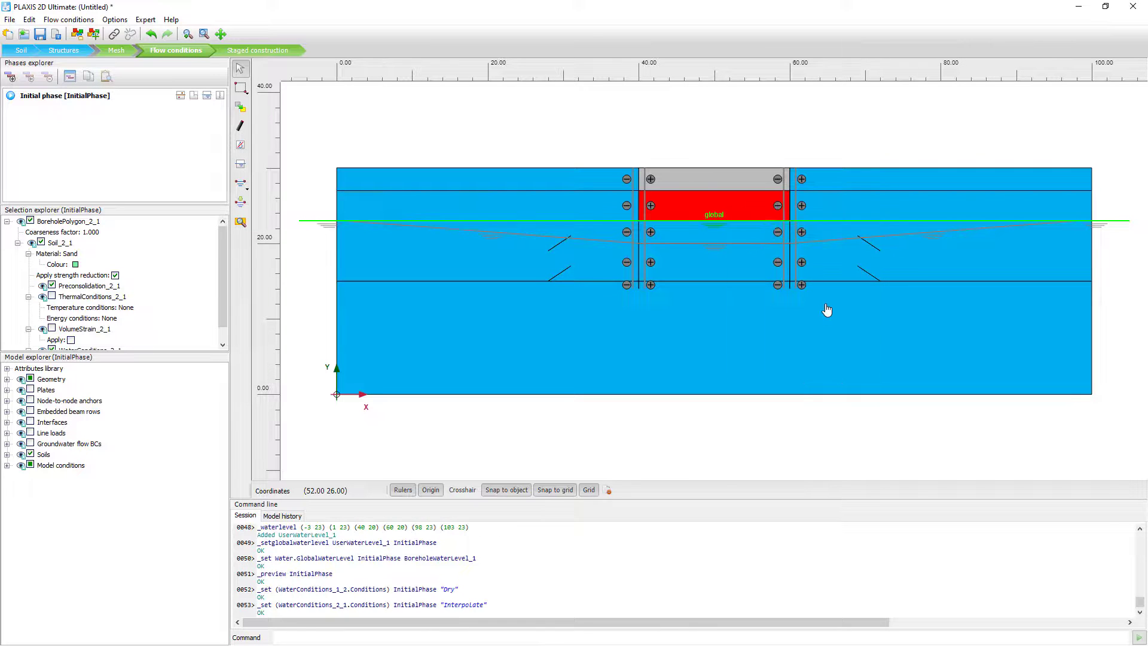
pyautogui.click(752, 152)
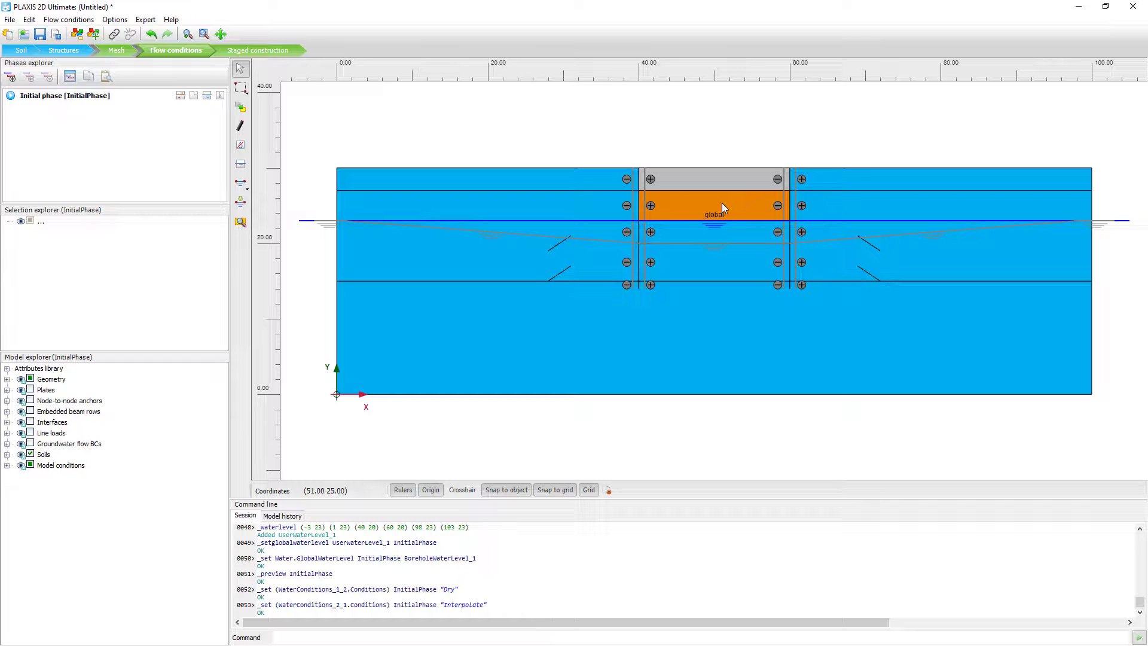
# - Give the third excavation cluster UserWaterLevel_1 as its custom water level
pyautogui.click(703, 264)
pyautogui.rightClick(721, 237)
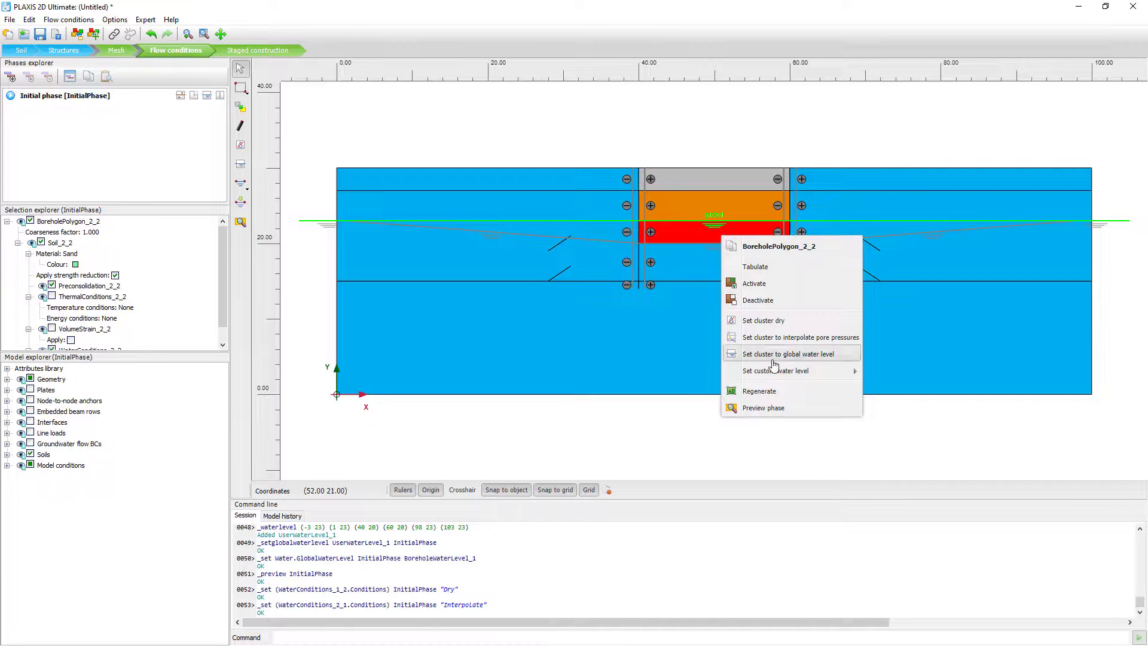
pyautogui.moveTo(771, 370)
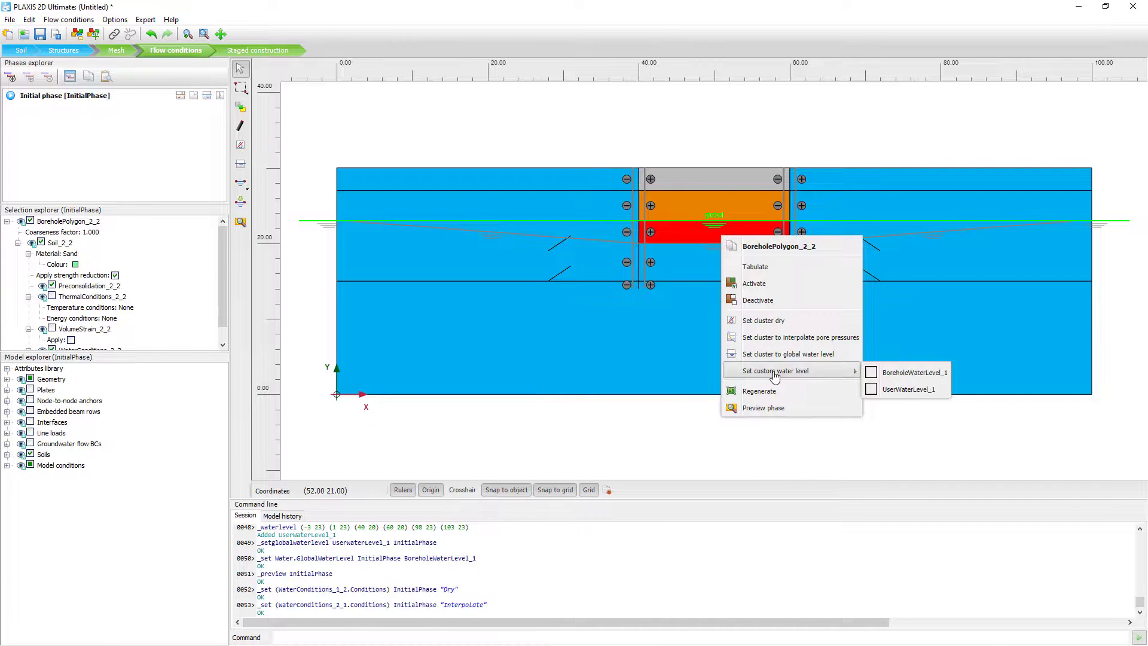
pyautogui.click(913, 393)
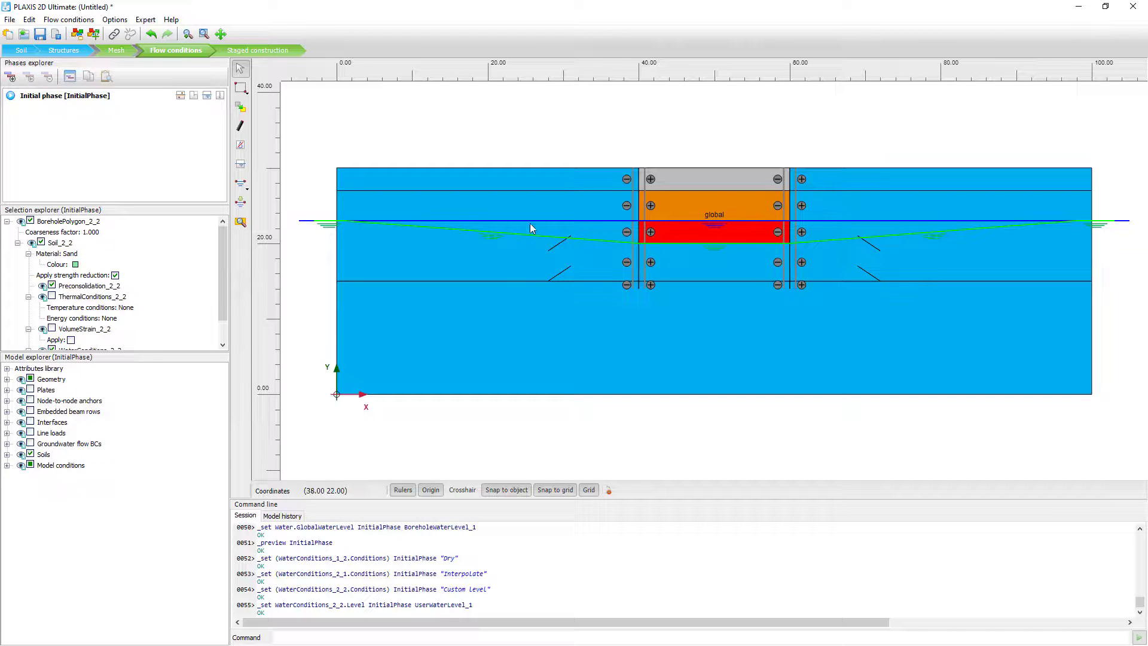
# - Select the borehole water level, then WaterSegment_3 of UserWaterLevel_1 over the excavation
pyautogui.click(707, 144)
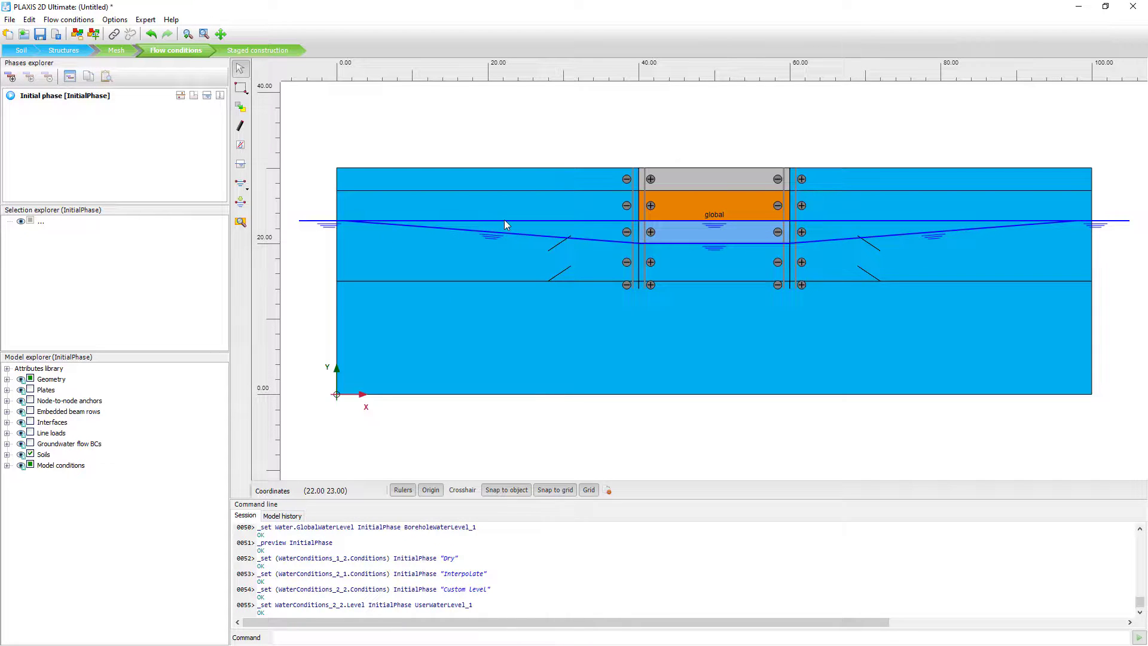
pyautogui.click(571, 222)
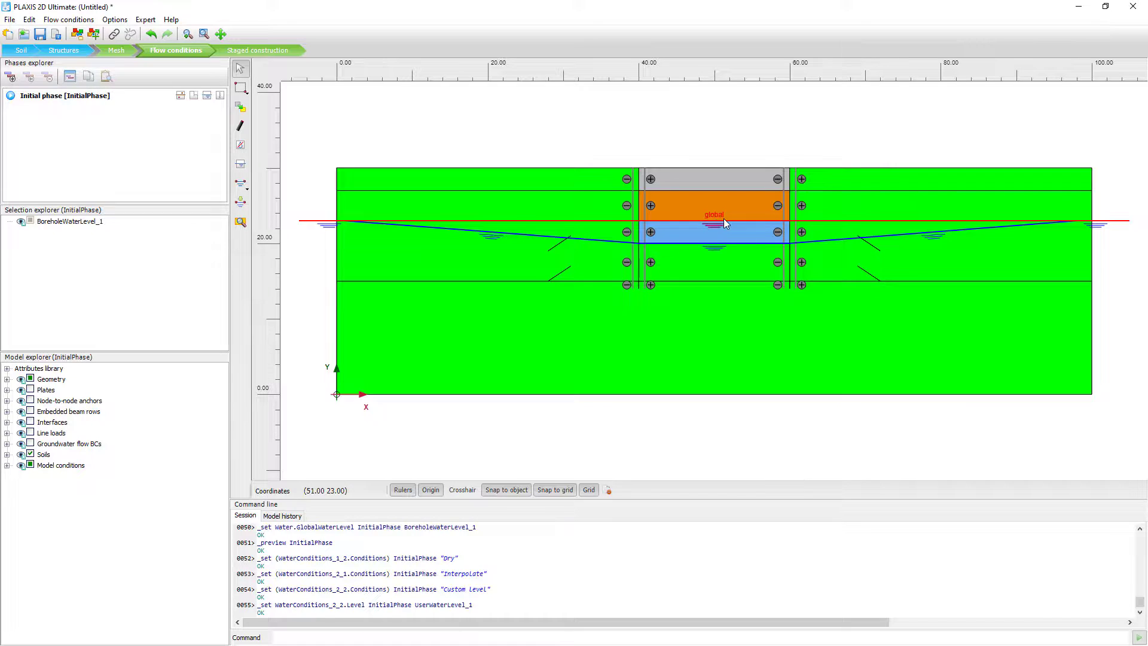
pyautogui.click(660, 244)
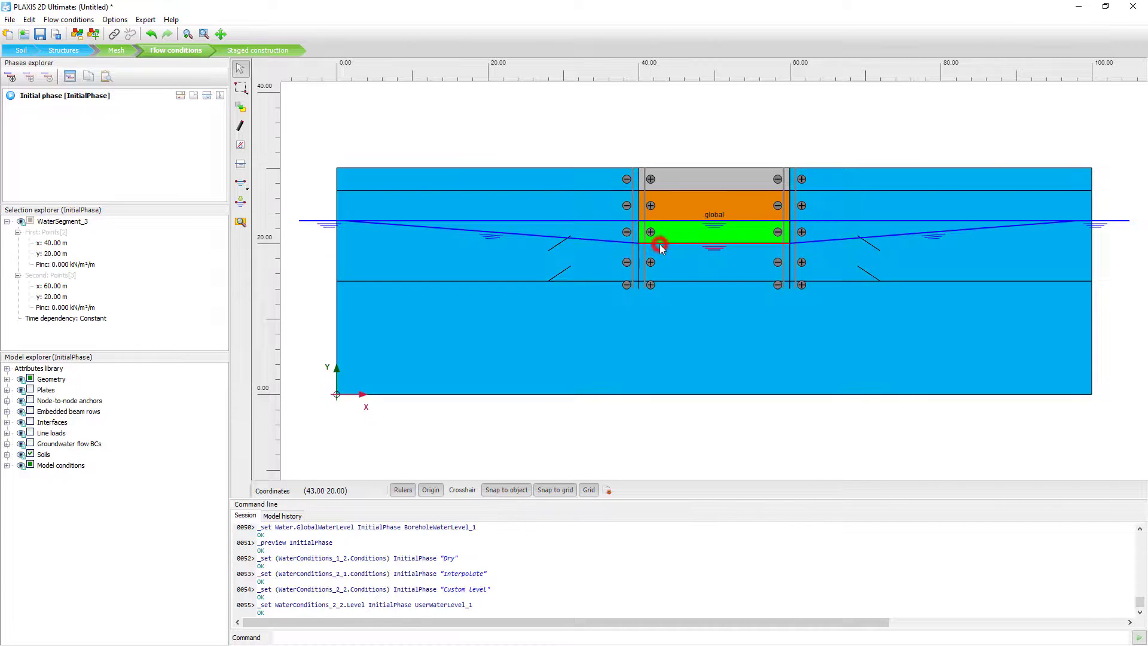
# - Make UserWaterLevel_1 the global water level and set the excavation clusters to Global level
pyautogui.rightClick(725, 237)
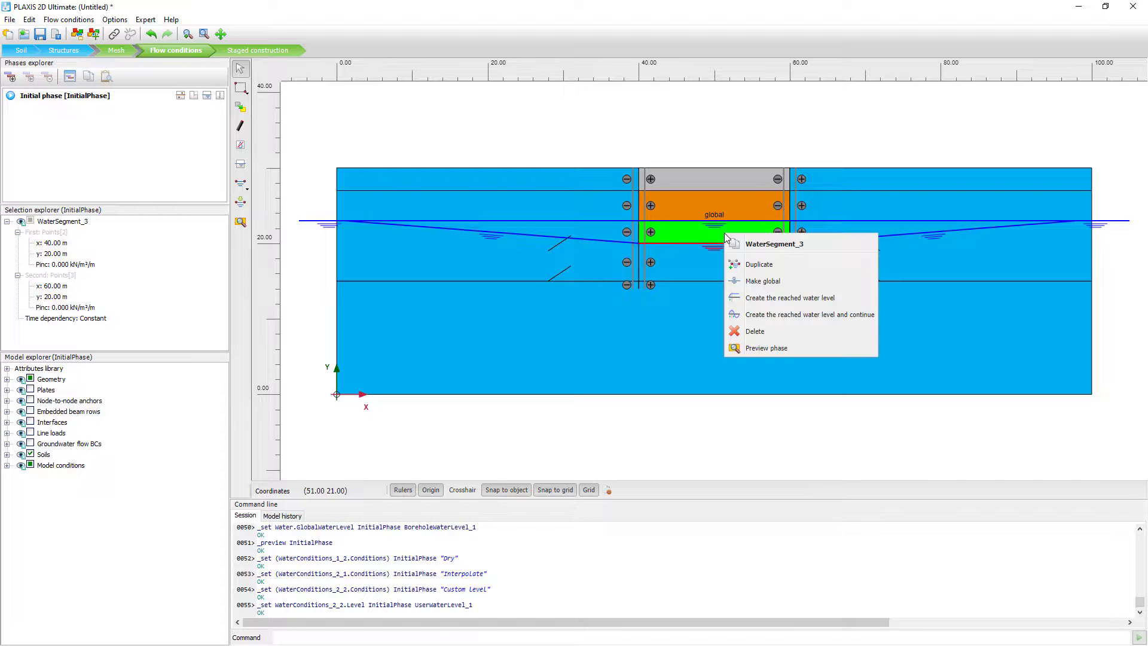
pyautogui.click(771, 281)
pyautogui.click(738, 213)
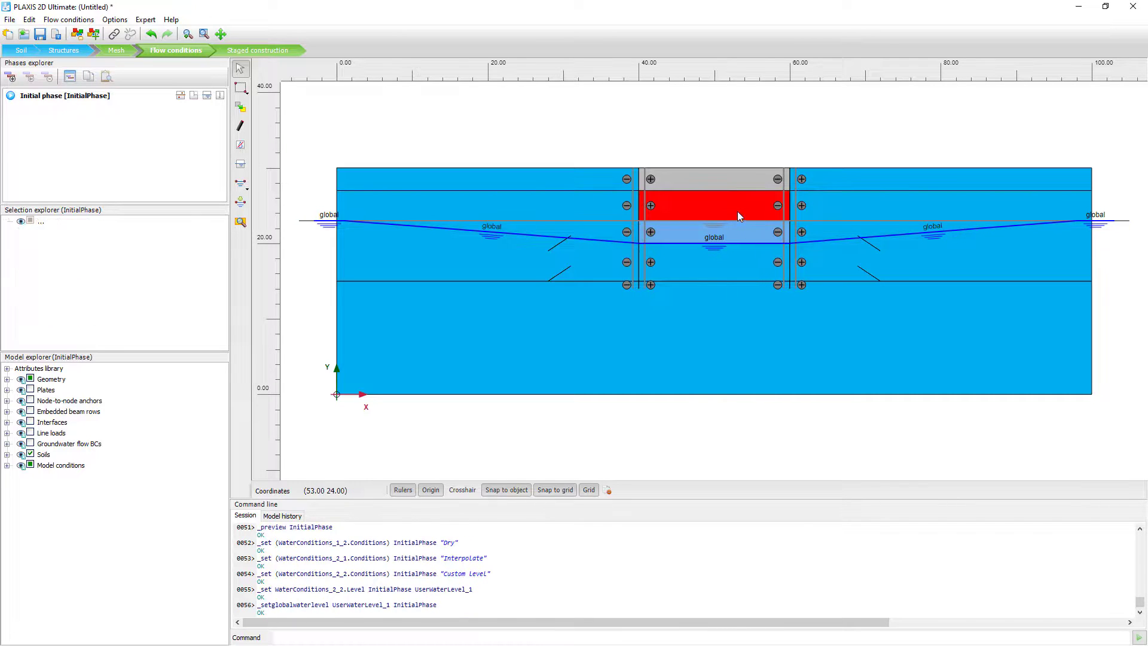
pyautogui.keyDown('ctrl'); pyautogui.click(730, 180); pyautogui.keyUp('ctrl')
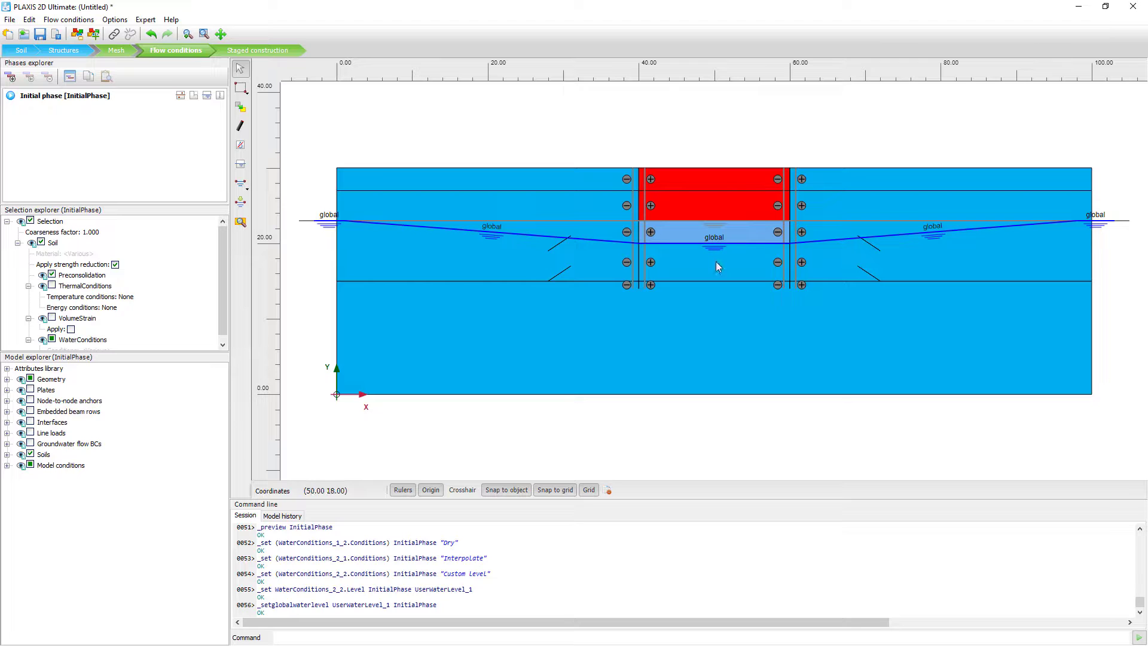
pyautogui.keyDown('ctrl'); pyautogui.click(731, 232); pyautogui.keyUp('ctrl')
pyautogui.rightClick(733, 233)
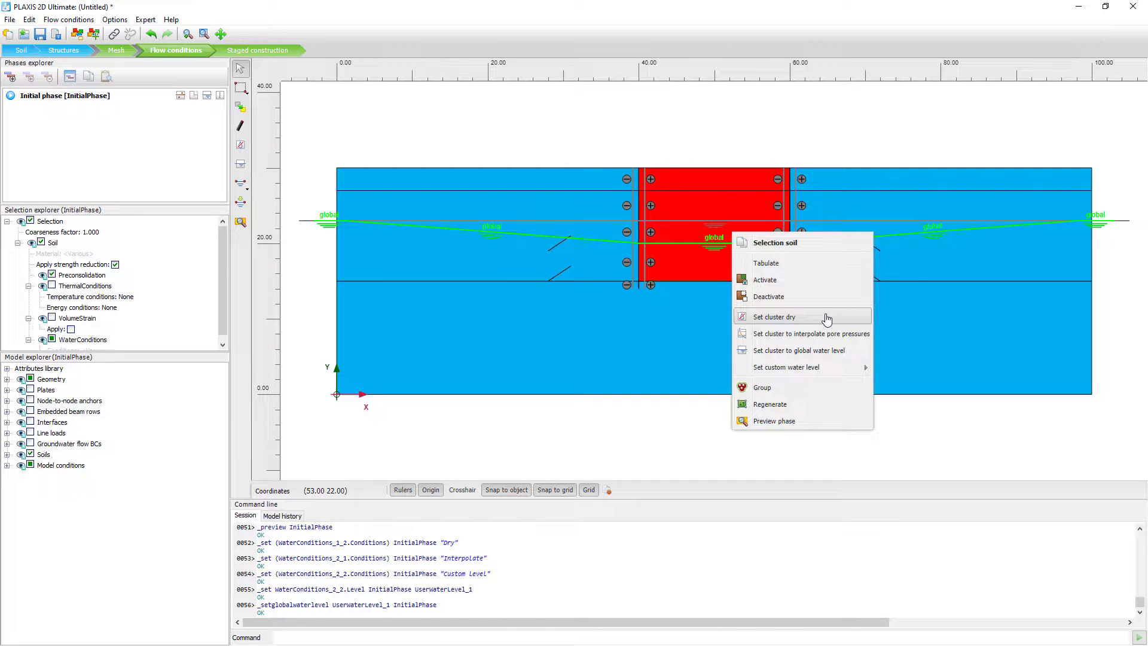
pyautogui.moveTo(824, 373)
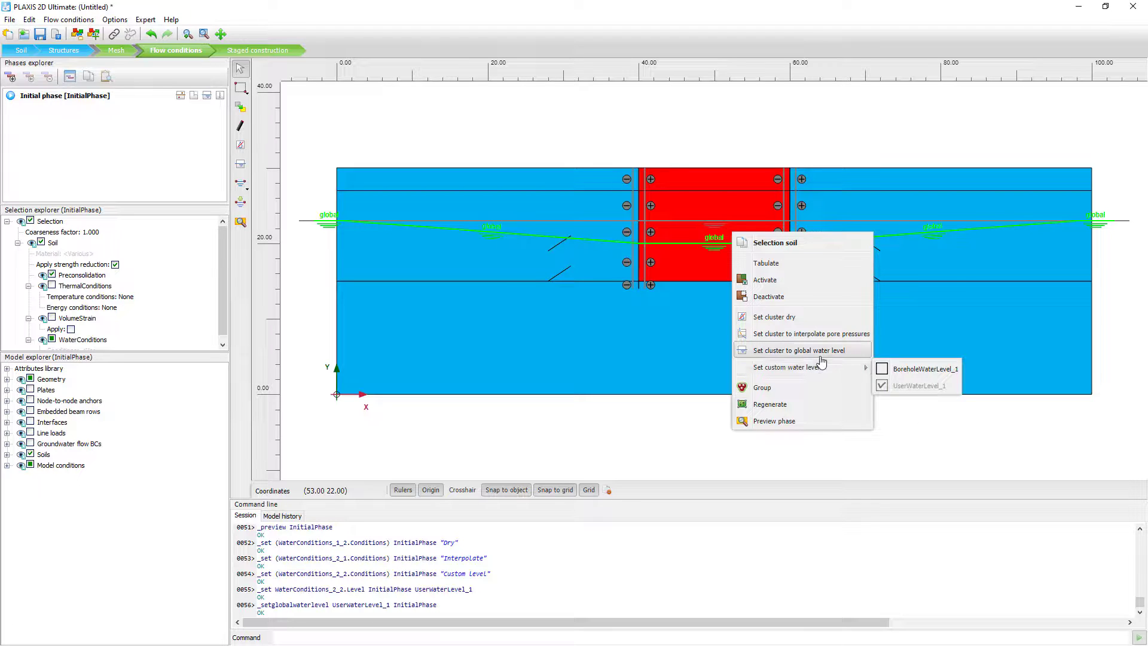
pyautogui.click(859, 352)
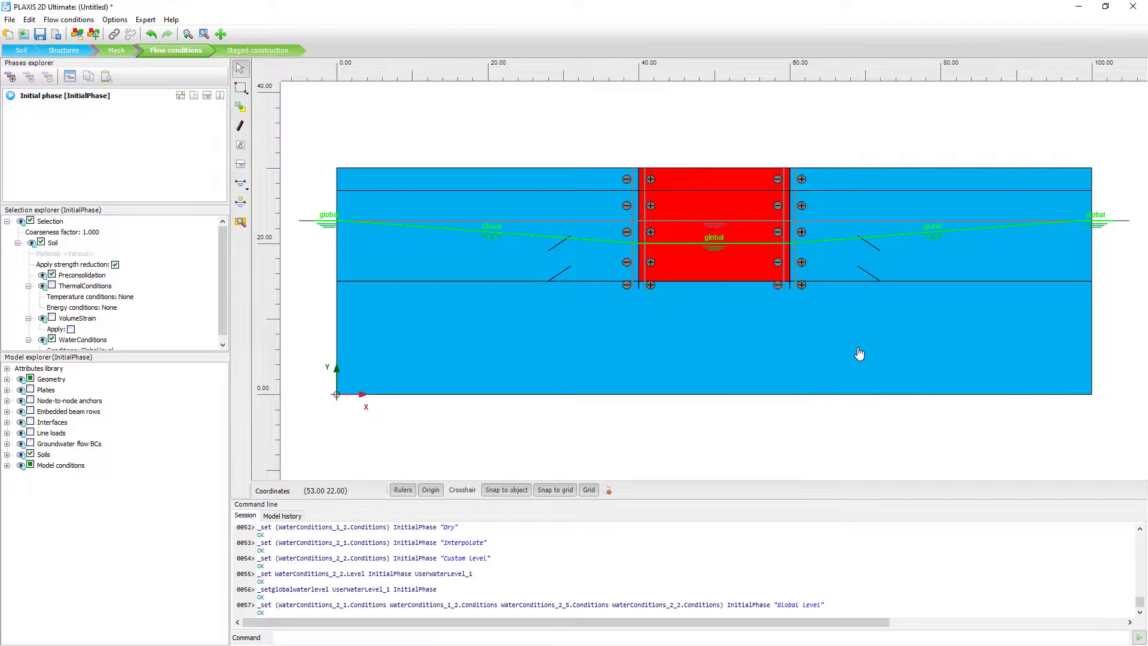
pyautogui.click(742, 148)
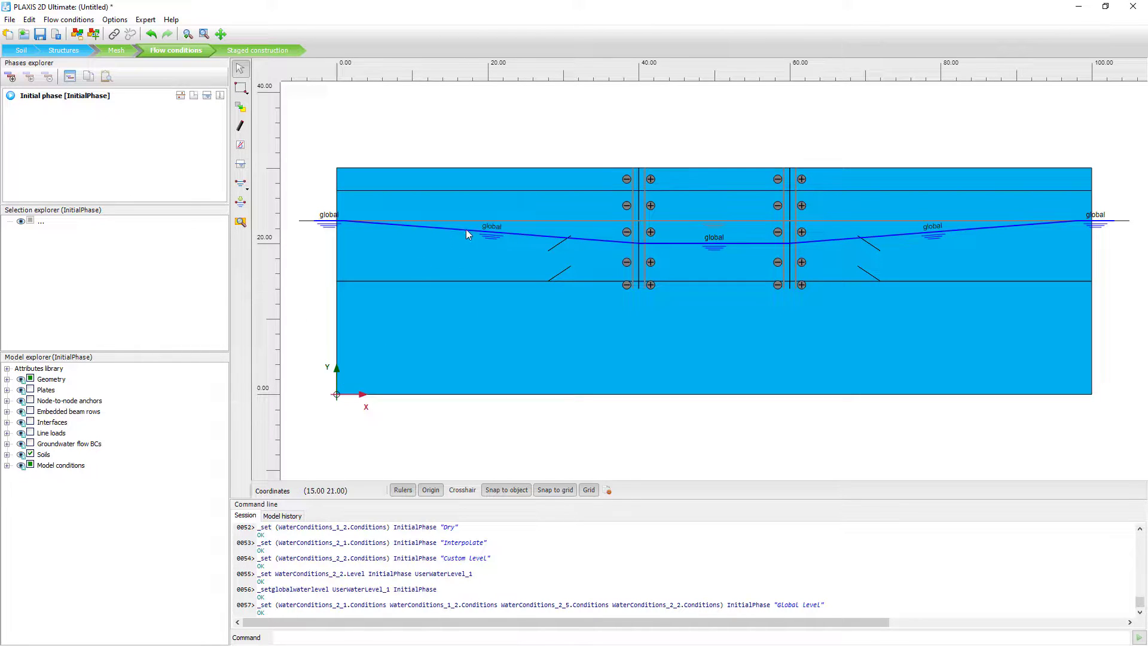
# - Restore BoreholeWaterLevel_1 as the initial phase's global water level, then deselect it
pyautogui.click(526, 220)
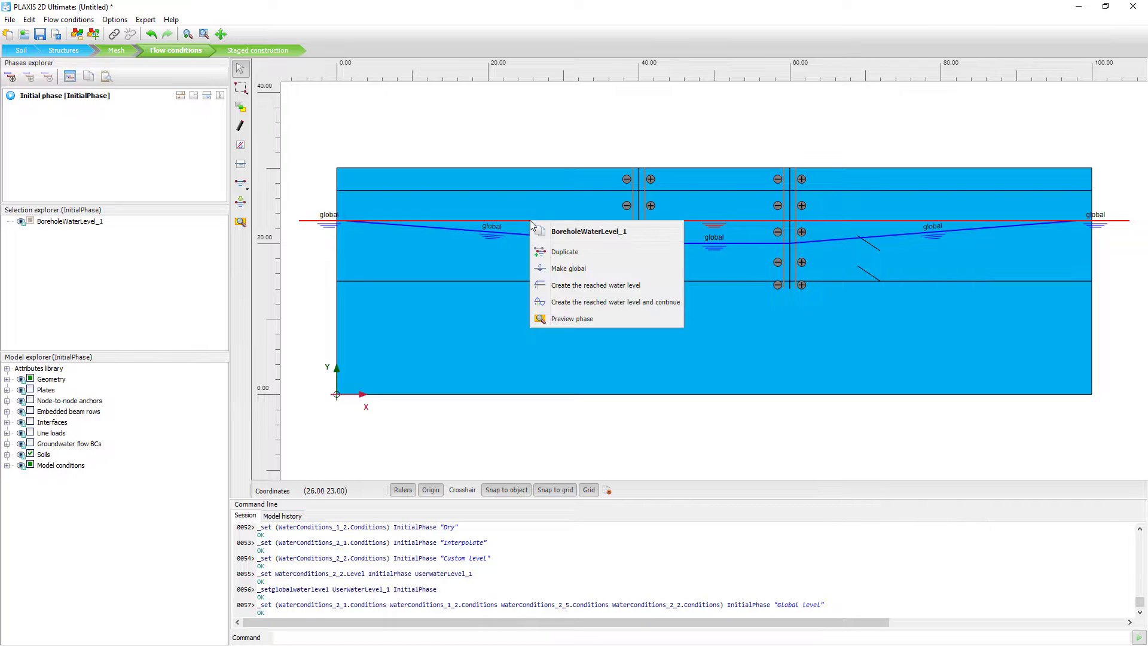
pyautogui.click(571, 270)
pyautogui.click(571, 125)
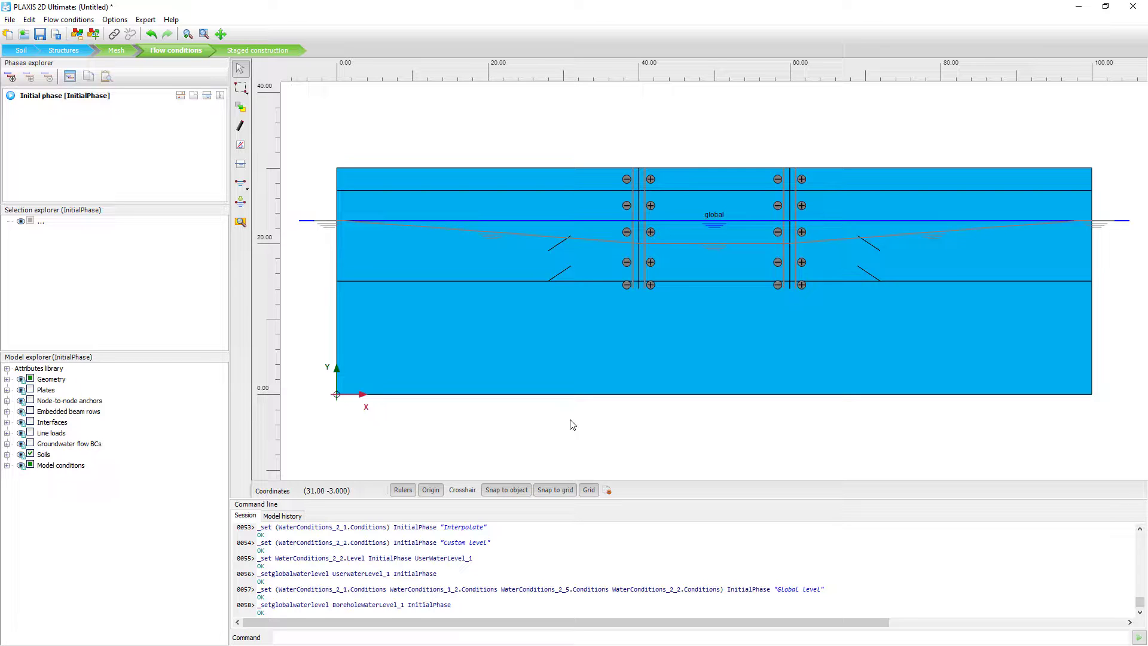
# - Make the left wall's NegativeInterface active in flow
pyautogui.click(639, 211)
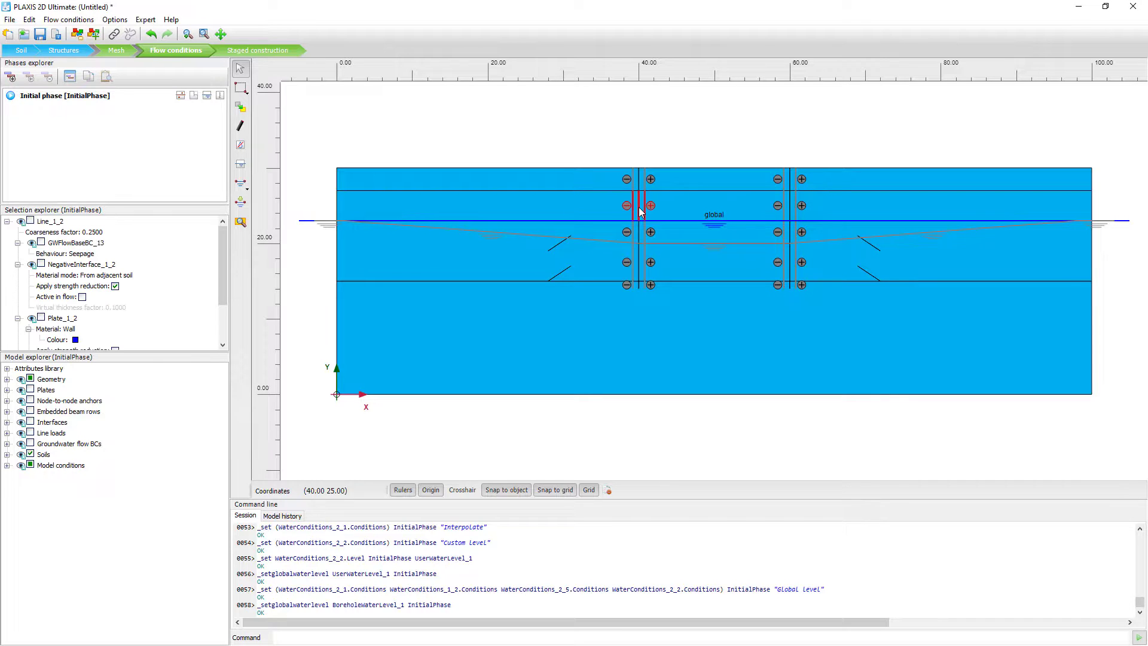
pyautogui.keyDown('ctrl'); pyautogui.click(639, 211); pyautogui.keyUp('ctrl')
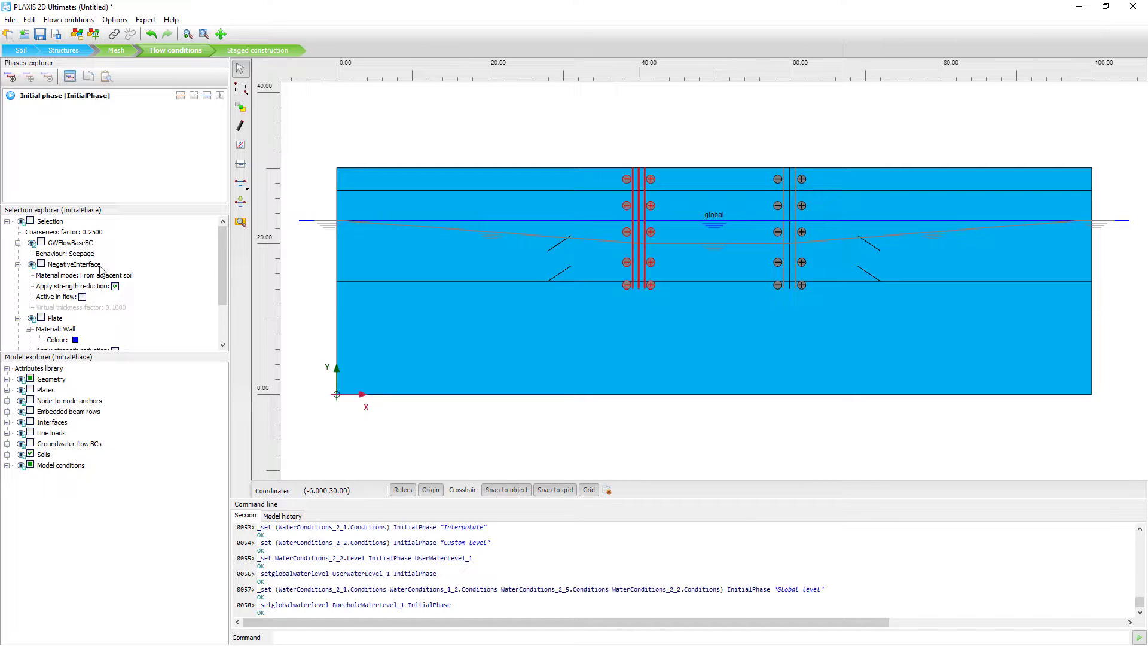
pyautogui.click(82, 298)
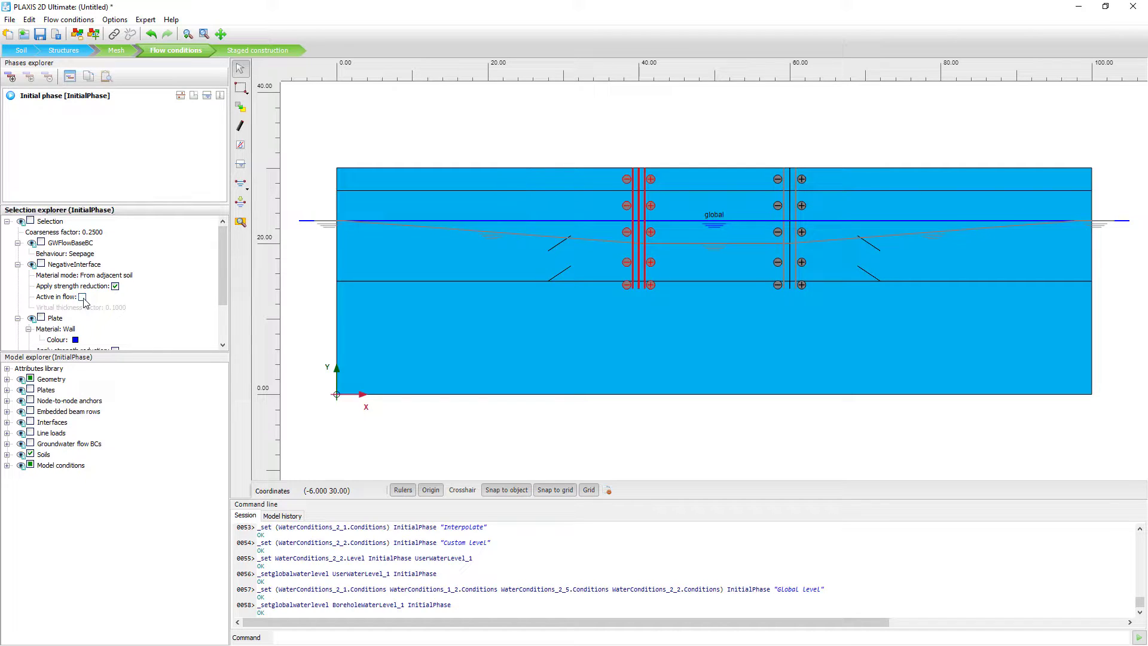
pyautogui.click(83, 297)
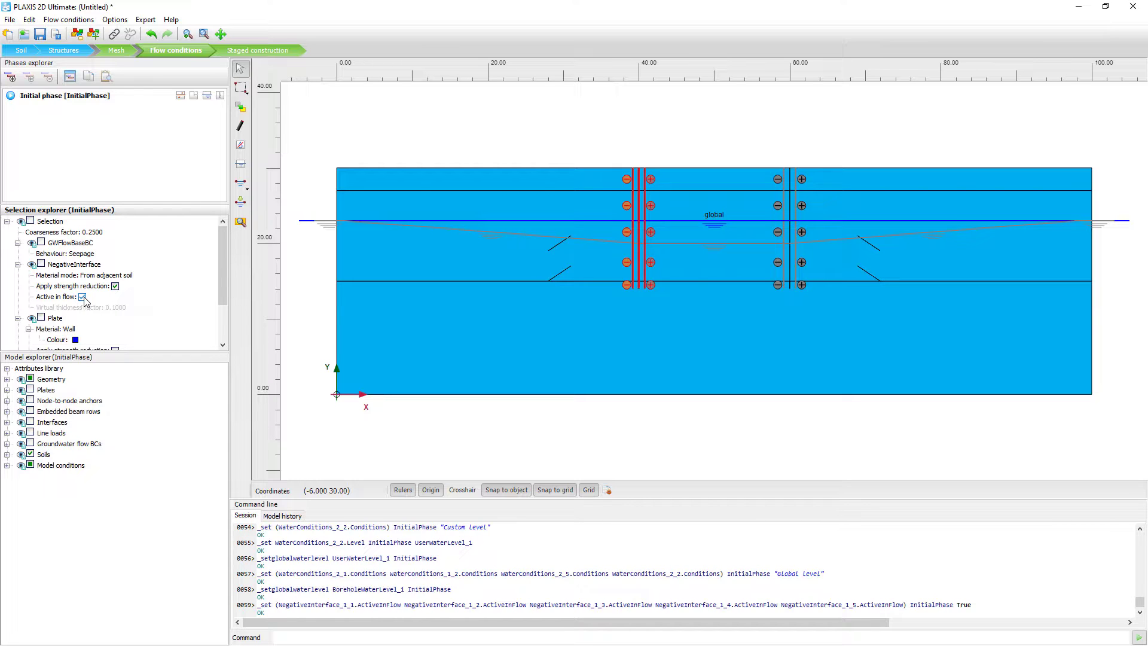
pyautogui.click(647, 134)
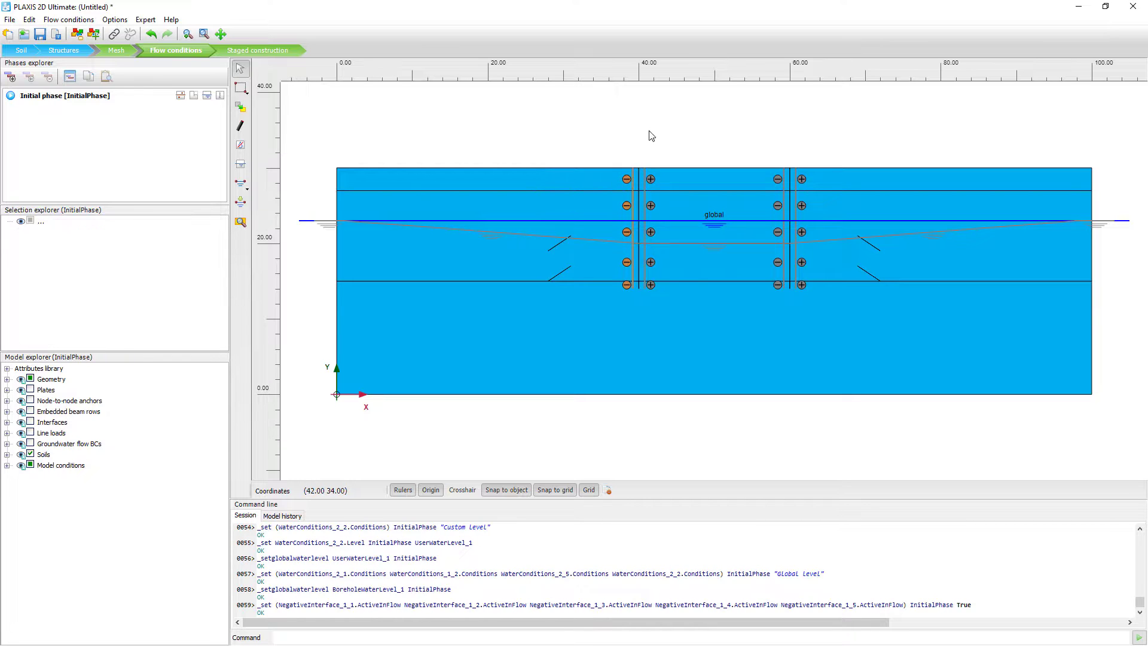
# - Make the left wall's PositiveInterface active in flow, undoing an accidental activation first
pyautogui.click(638, 256)
pyautogui.click(17, 319)
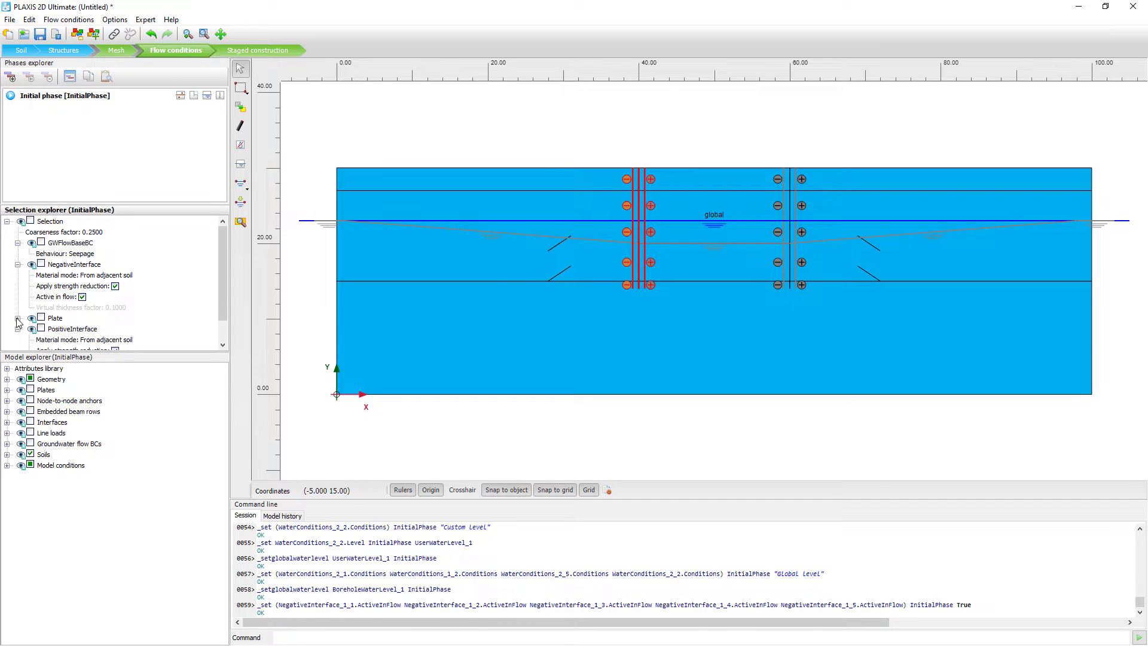
pyautogui.click(18, 265)
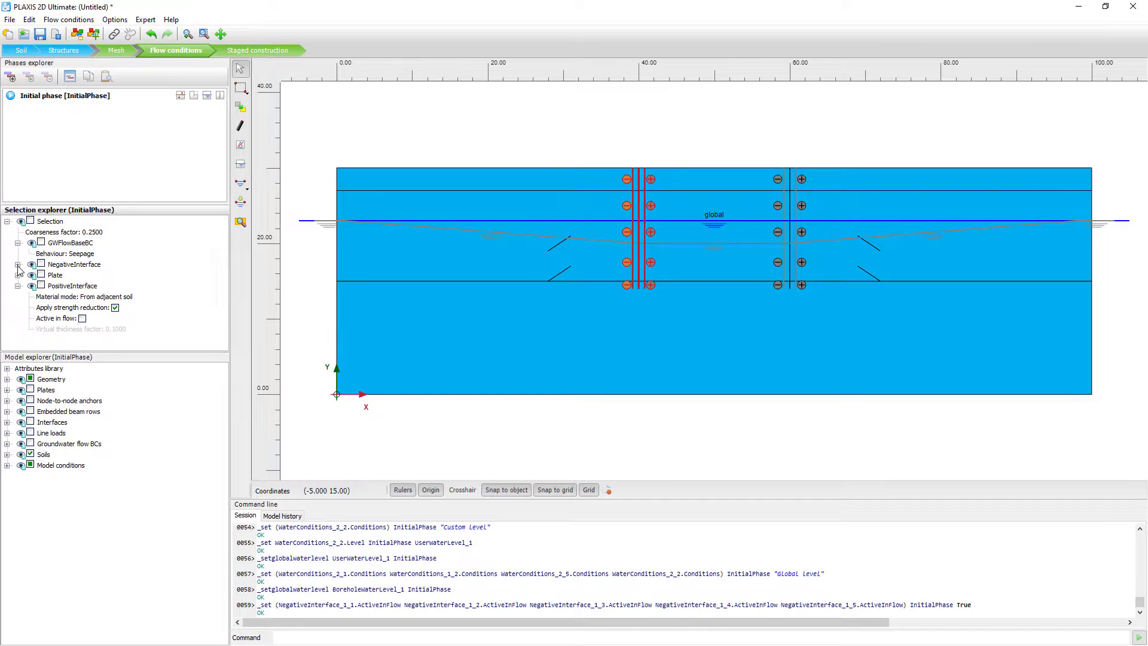
pyautogui.click(41, 286)
pyautogui.hotkey('ctrl', 'z')
pyautogui.click(82, 319)
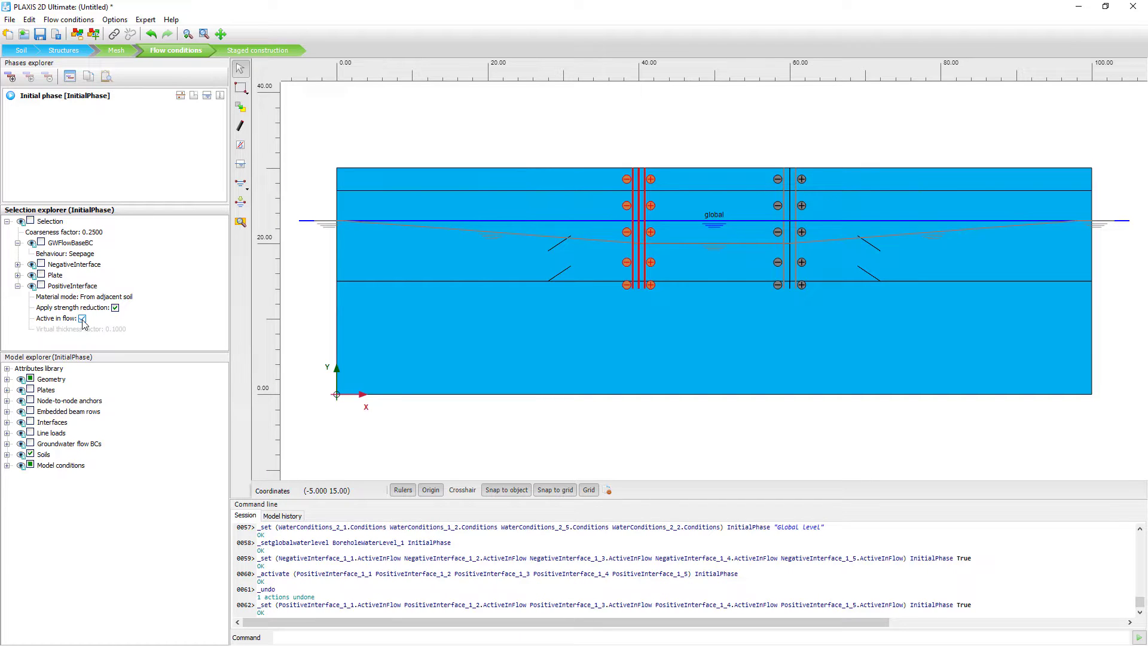
# - Turn off Active in flow for the left wall's NegativeInterface and PositiveInterface, then deselect
pyautogui.click(630, 412)
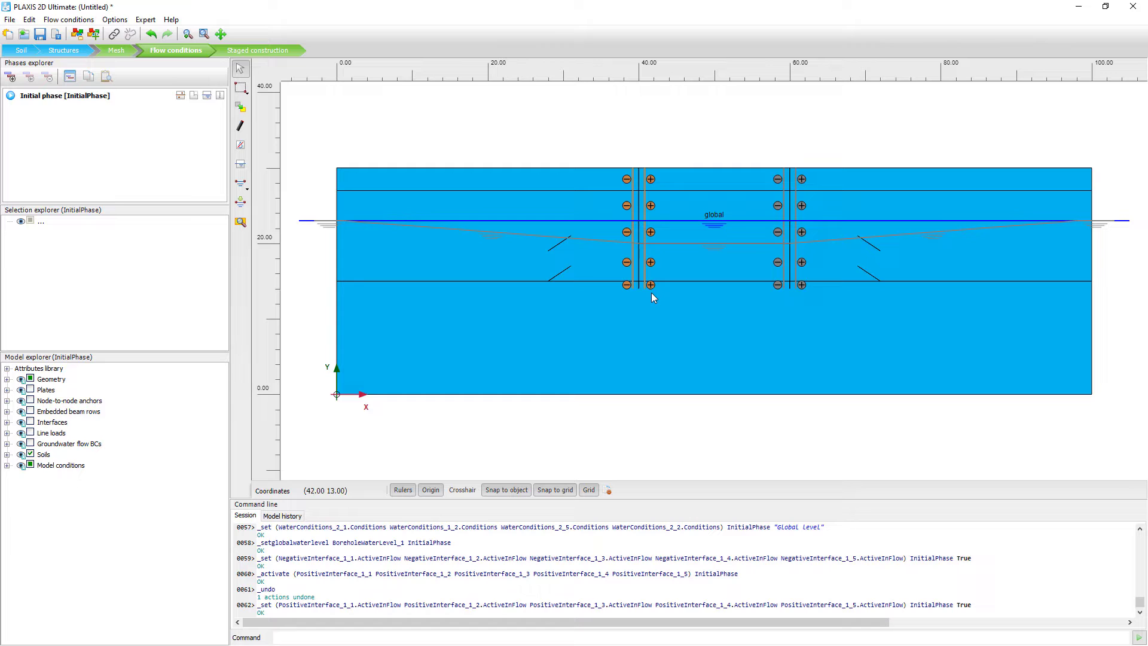
pyautogui.click(638, 261)
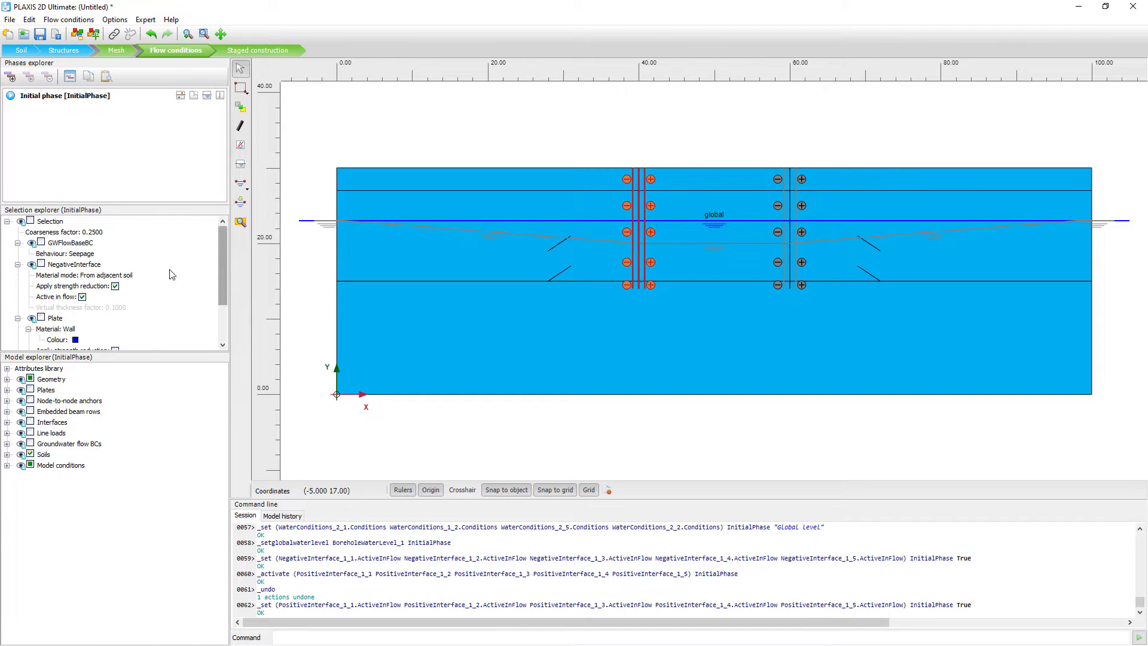
pyautogui.moveTo(221, 253); pyautogui.dragTo(223, 297)
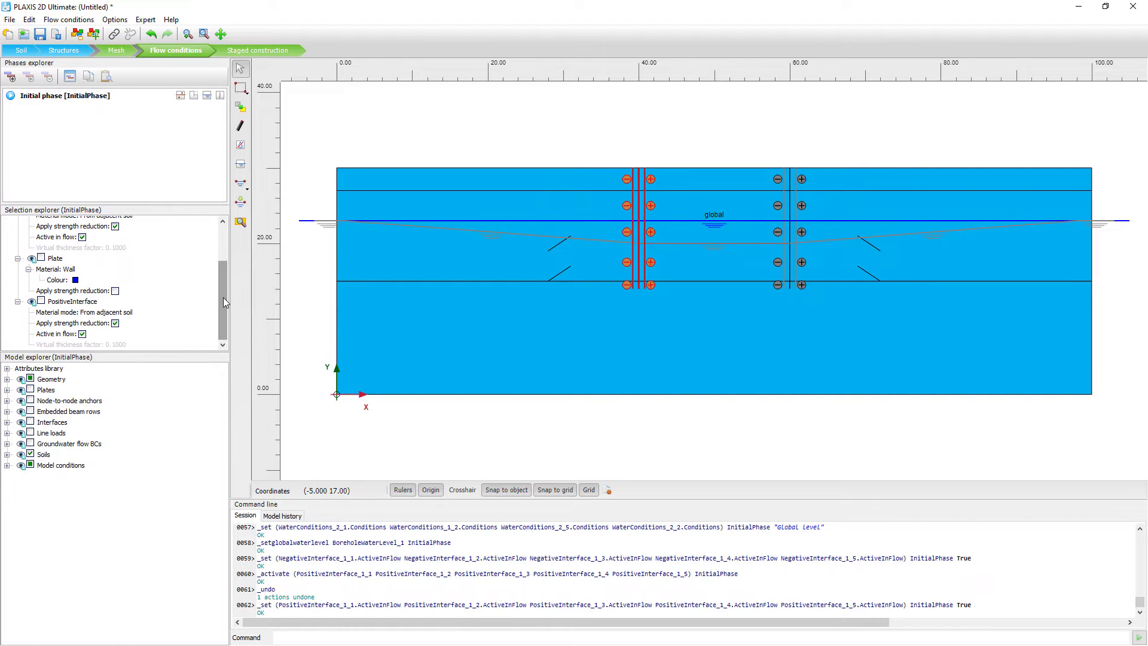
pyautogui.click(81, 327)
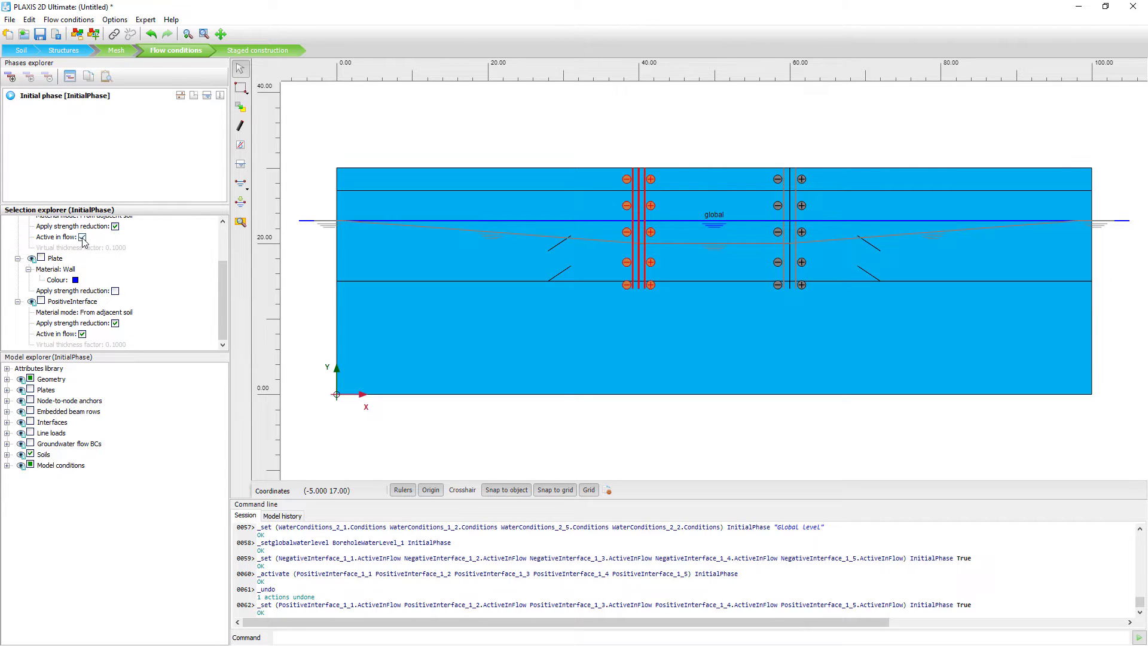
pyautogui.click(82, 237)
pyautogui.click(82, 333)
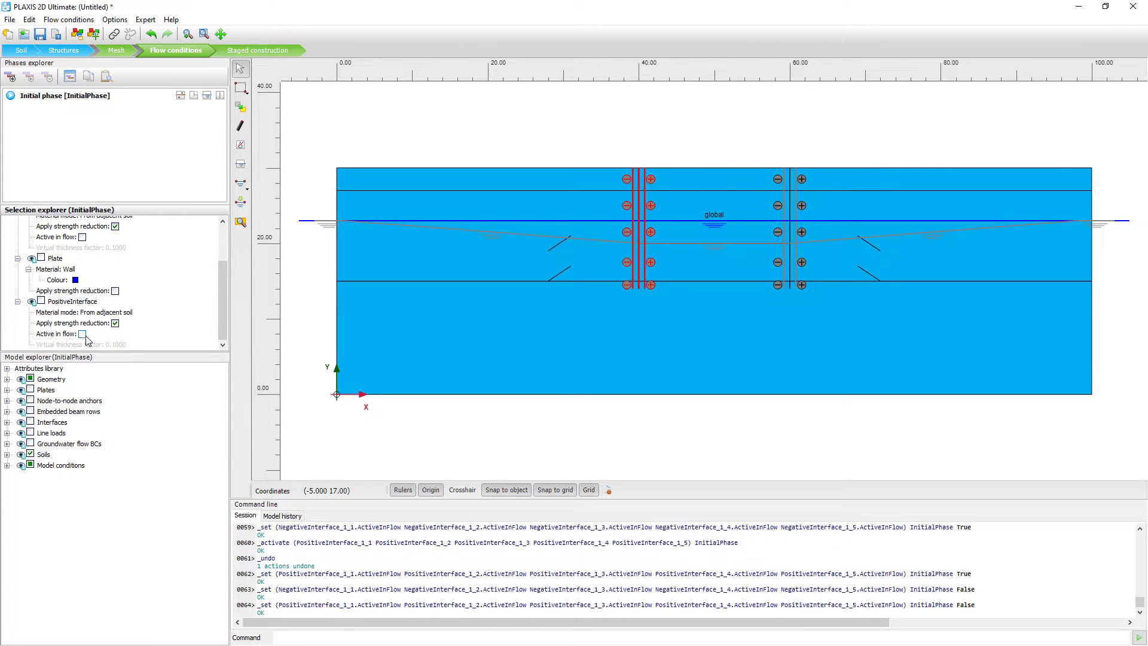
pyautogui.click(536, 125)
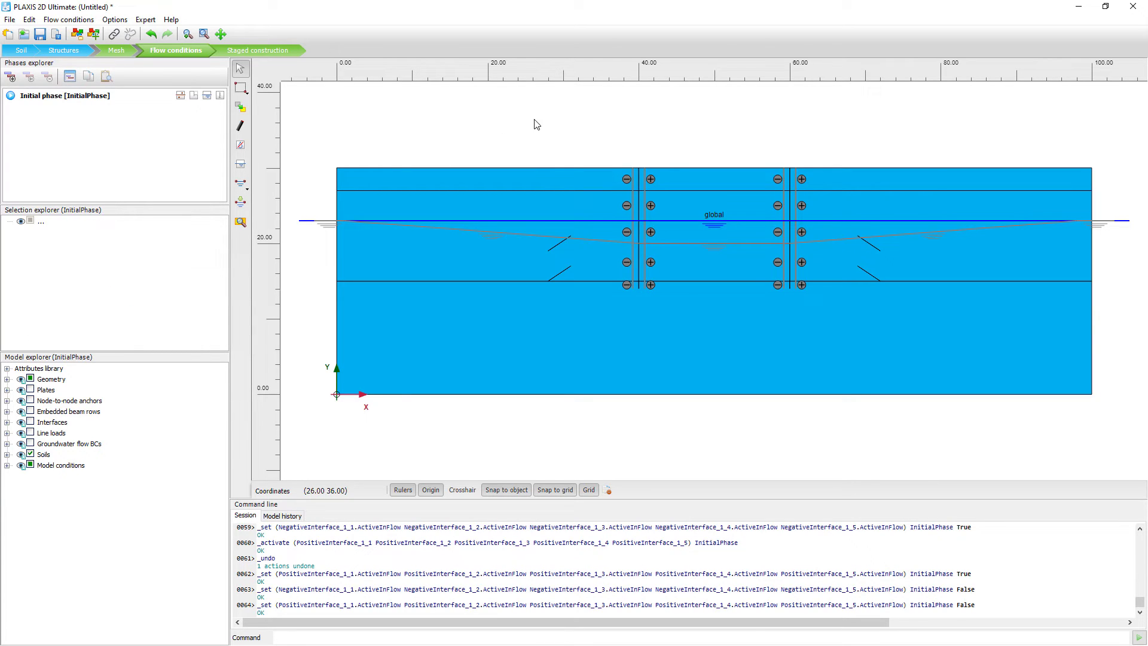